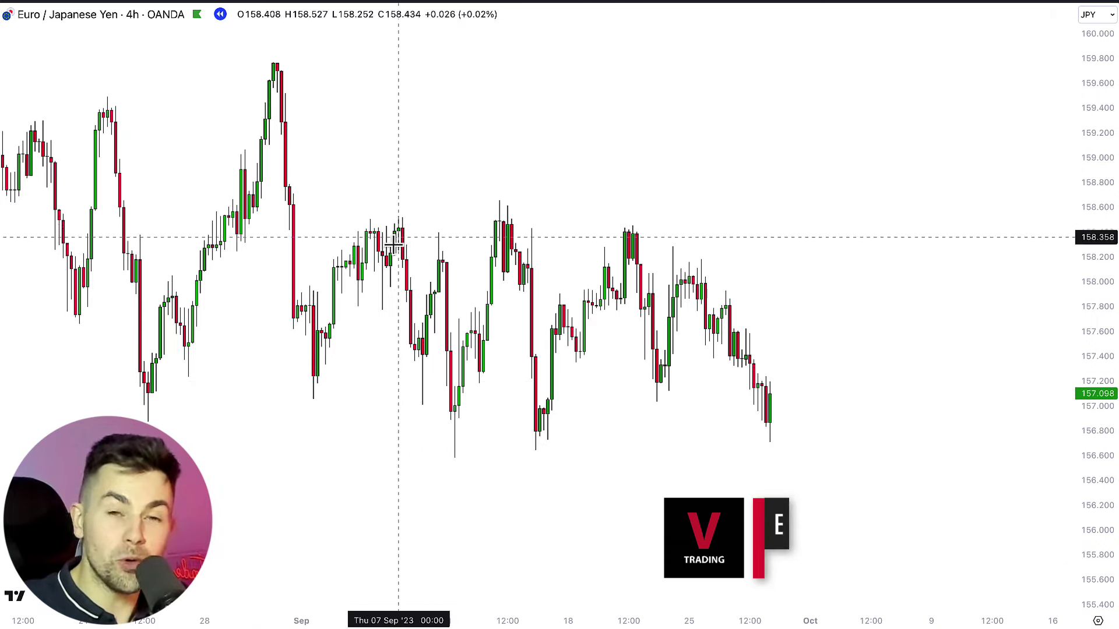
Draw rectangles over resistance at 158.414–158.663 and support at 156.576–156.793, and a blue one filling the range between them.
key("alt+shift+r")
mouse_move(290, 199)
left_mouse_down()
mouse_move(392, 220)
mouse_move(913, 230)
left_mouse_up()
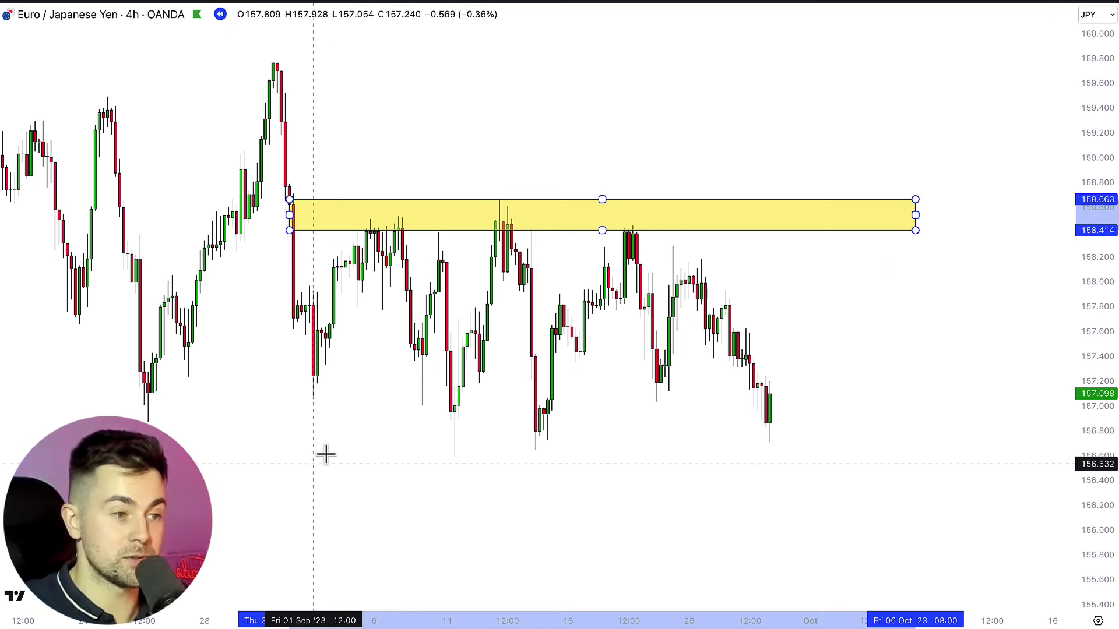
mouse_move(290, 432)
left_mouse_down()
mouse_move(901, 447)
mouse_move(913, 458)
left_mouse_up()
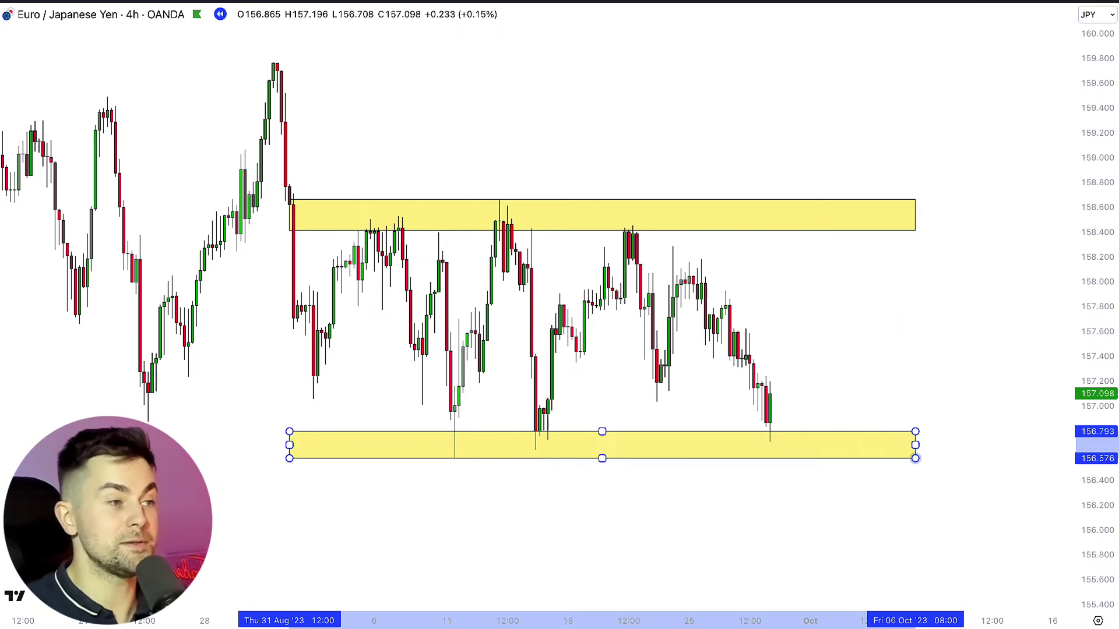
mouse_move(317, 229)
left_mouse_down()
mouse_move(734, 348)
mouse_move(856, 446)
mouse_move(891, 443)
left_mouse_up()
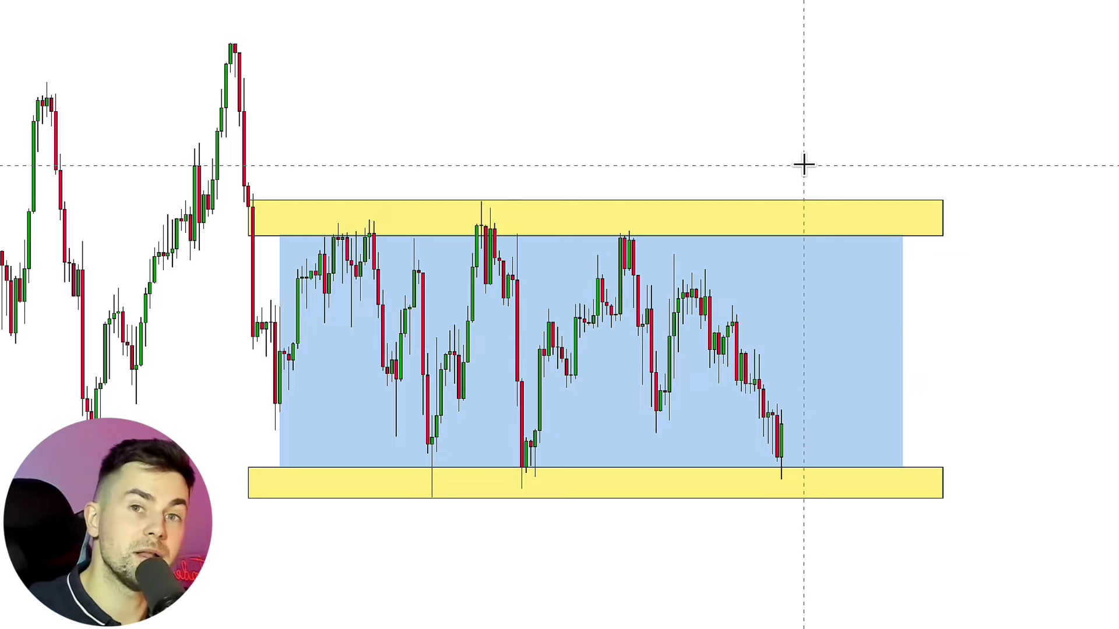
mouse_move(620, 63)
left_mouse_down()
mouse_move(489, 130)
mouse_move(474, 212)
mouse_move(494, 219)
mouse_move(350, 226)
mouse_move(482, 210)
mouse_move(480, 200)
mouse_move(353, 248)
mouse_move(325, 242)
mouse_move(687, 236)
left_mouse_up()
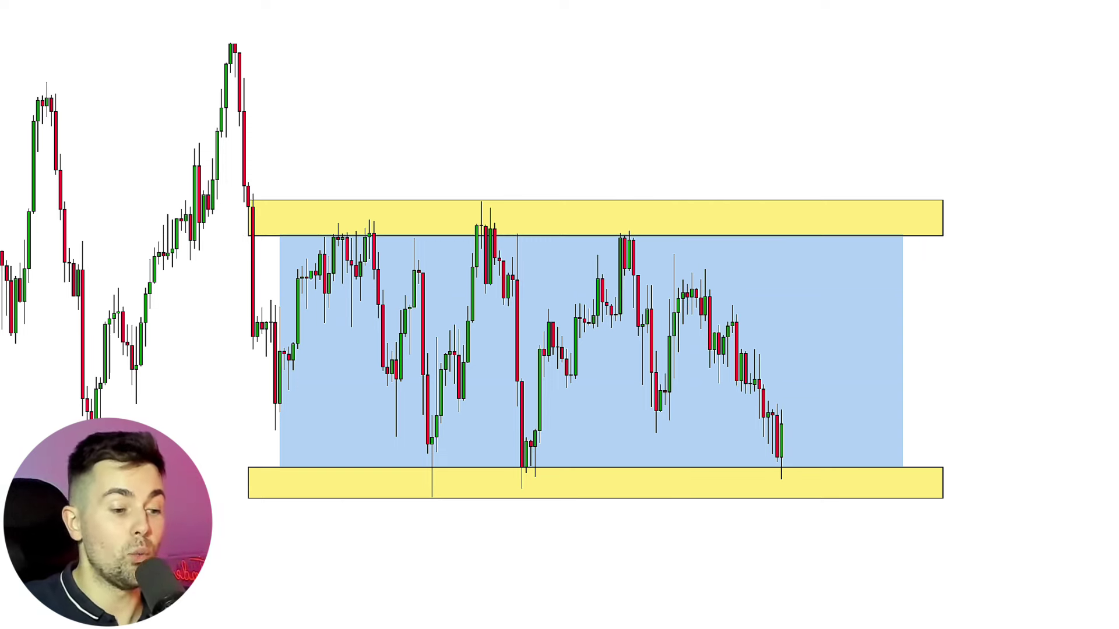
left_click_drag(749, 584, 542, 469)
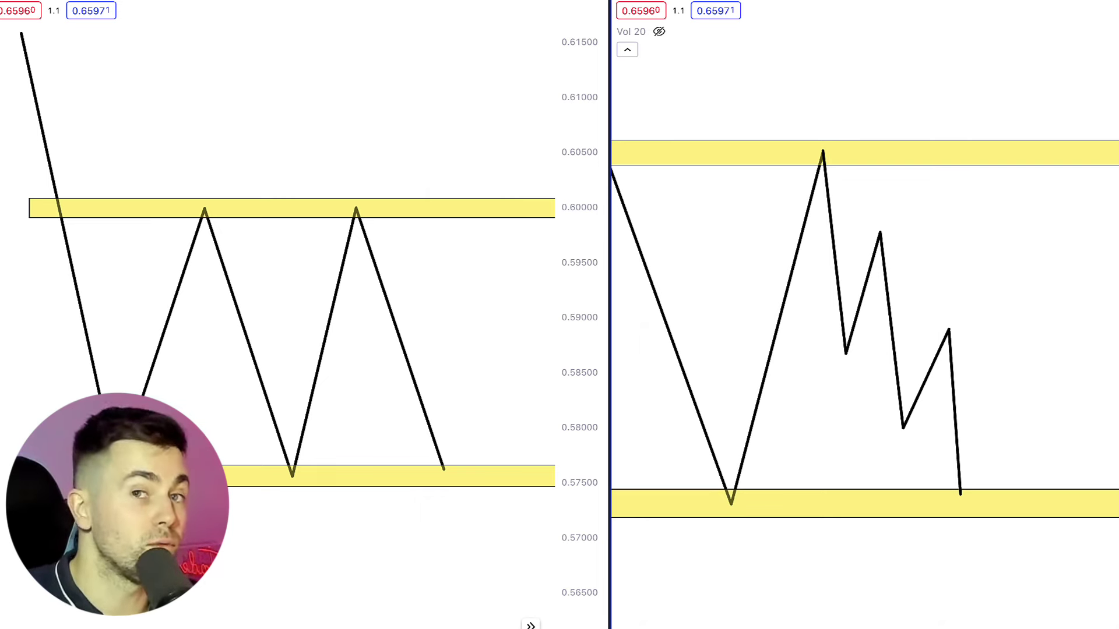
Draw the falling wedge's two trend lines, one through the lower highs and one through the lower lows, both extending past the support zone.
left_click(822, 150)
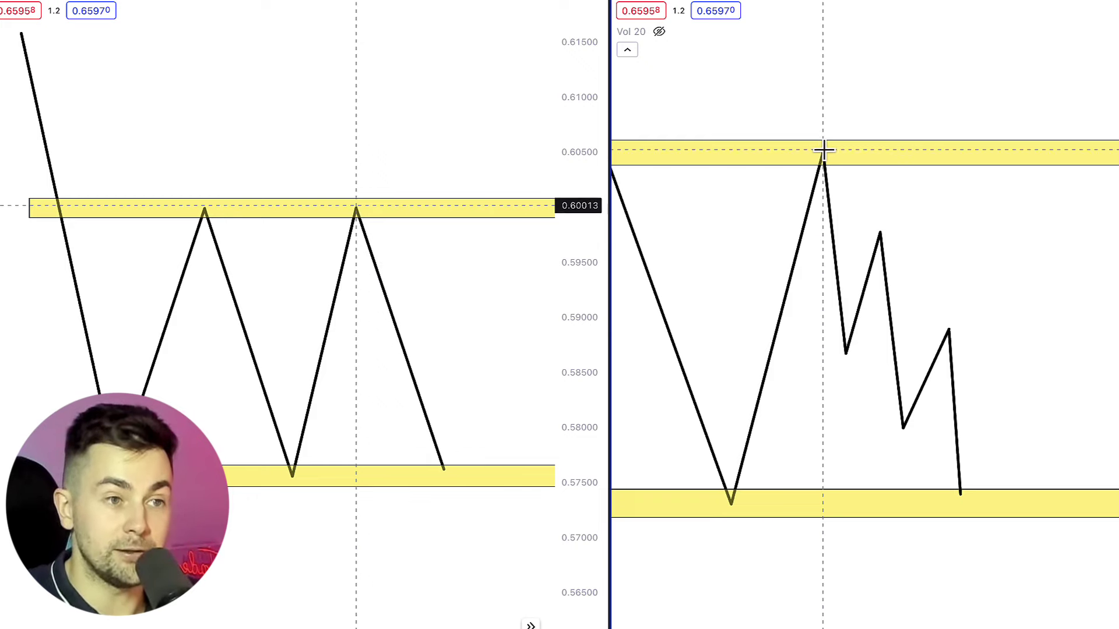
left_click(1088, 532)
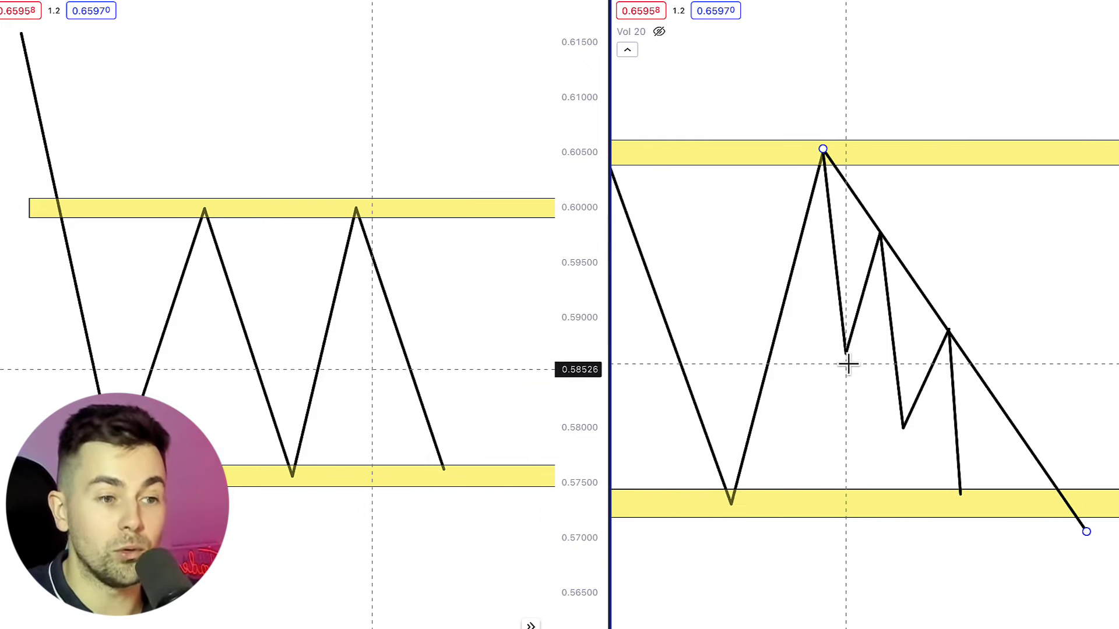
left_click(891, 402)
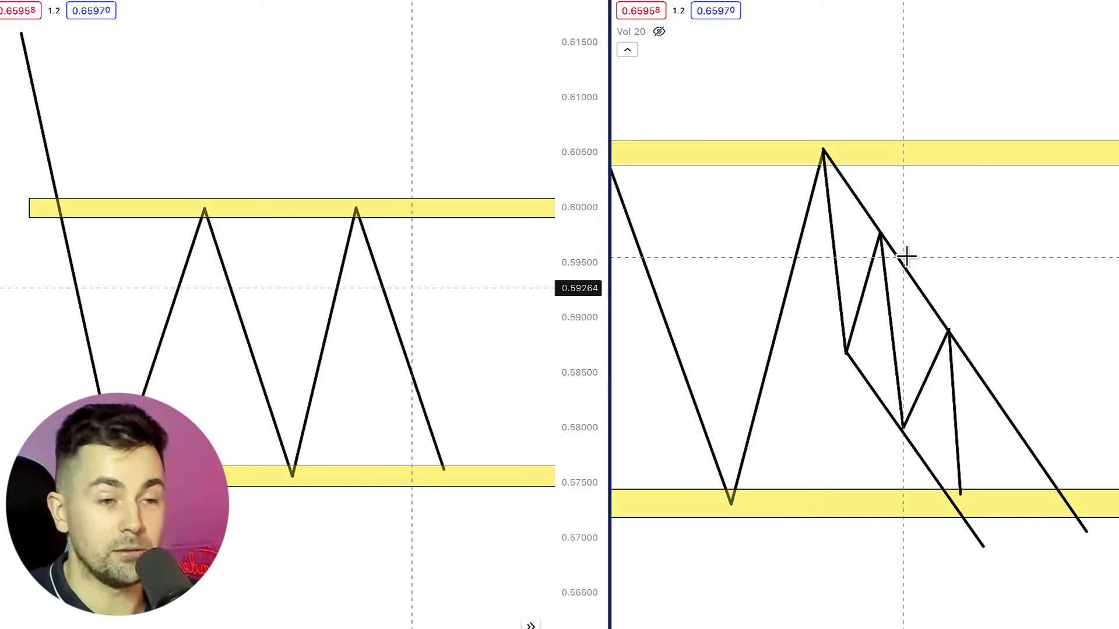
left_click(1006, 99)
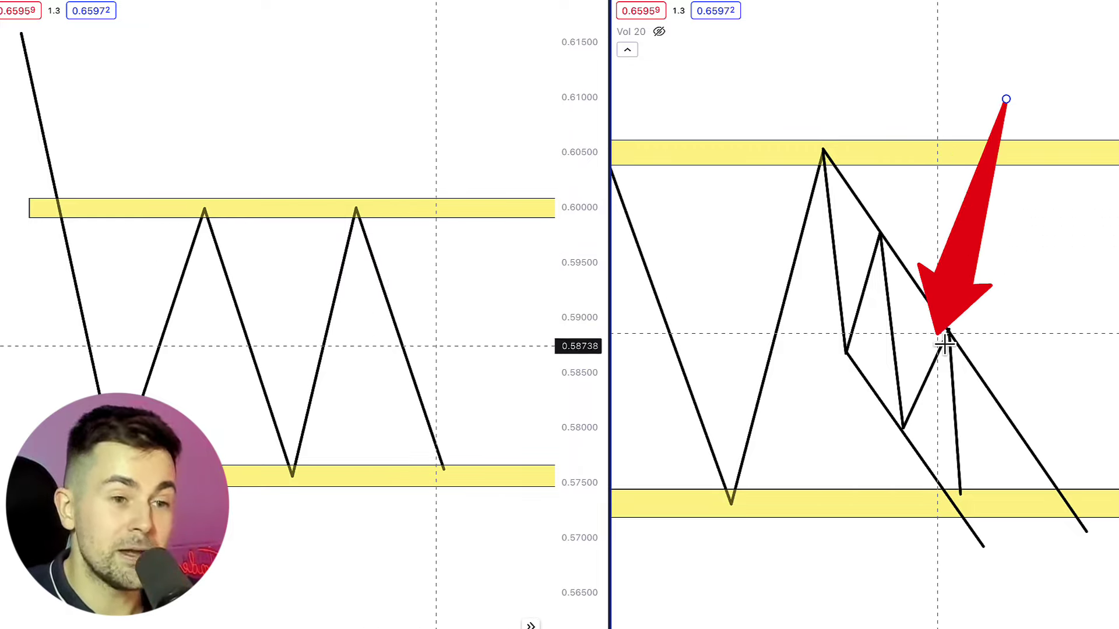
key("Escape")
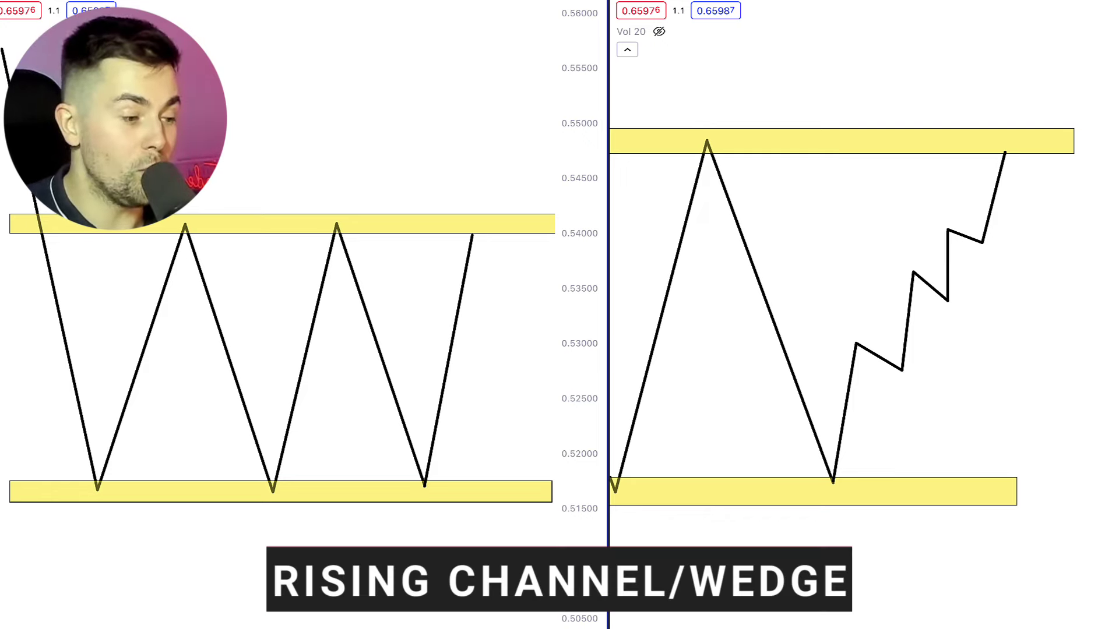
Draw the rising wedge's trend lines through its lows and its highs past the resistance zone, fitting the lower line to the lows.
left_click(833, 482)
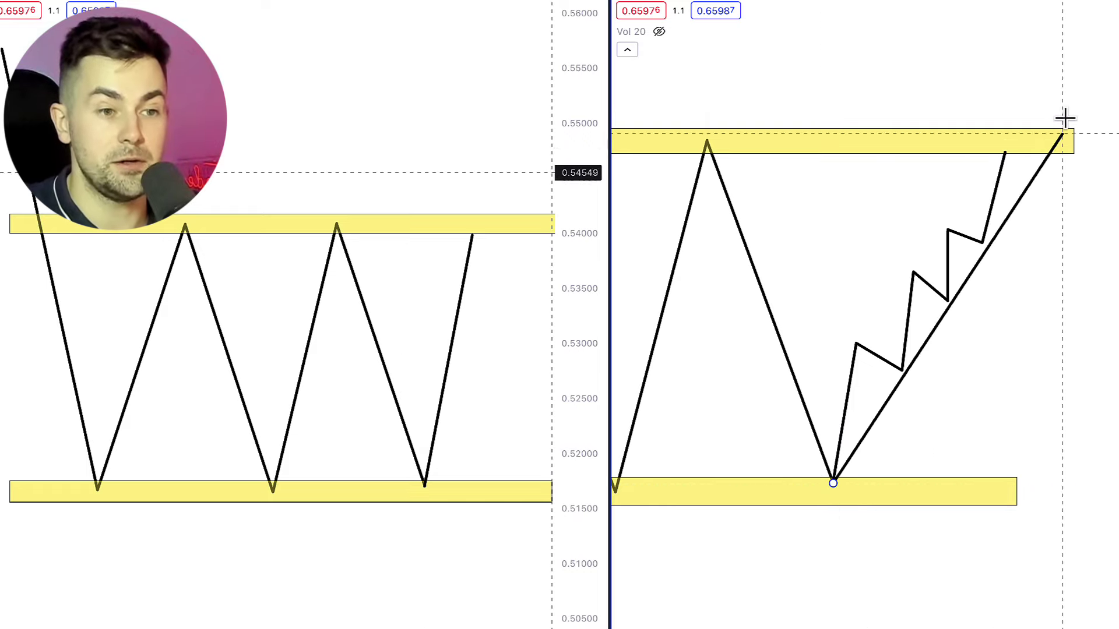
left_click(1073, 110)
left_click(855, 343)
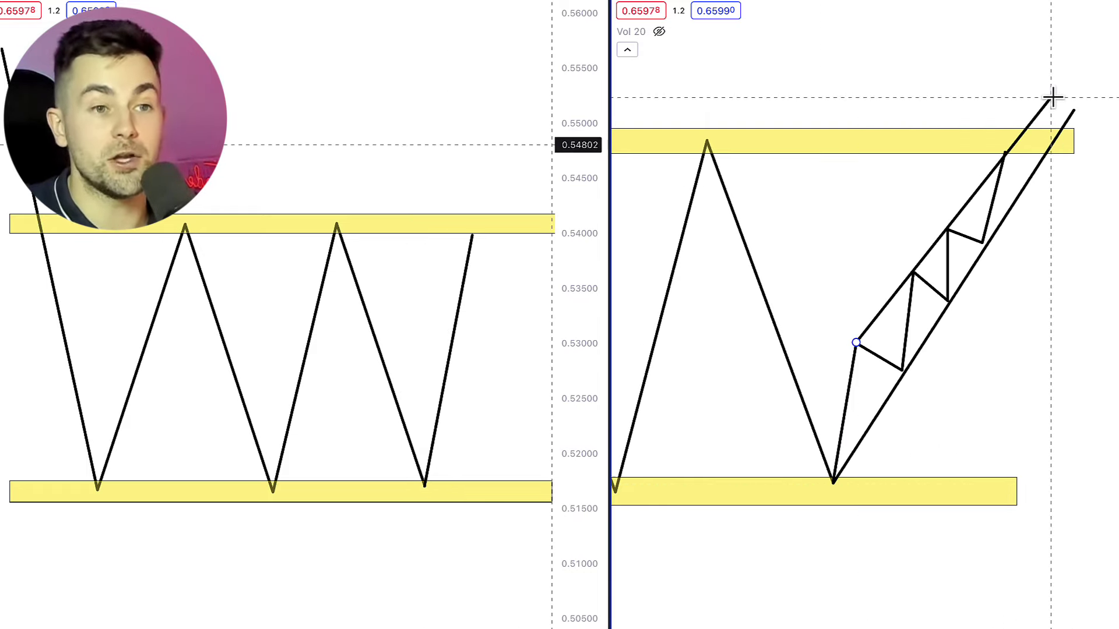
left_click(1051, 95)
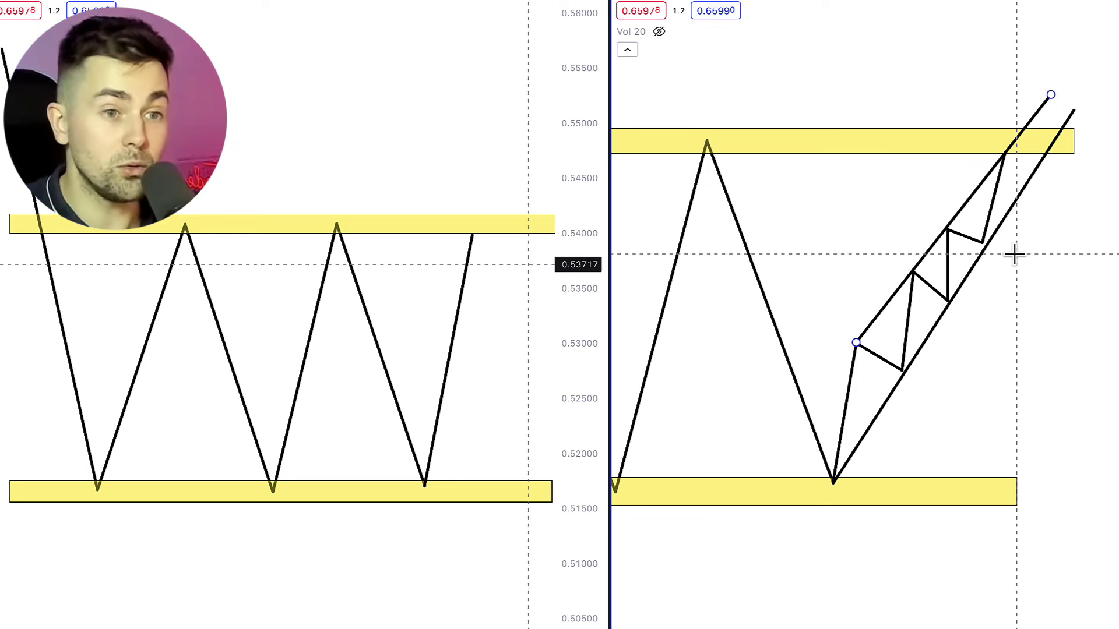
left_click(1073, 107)
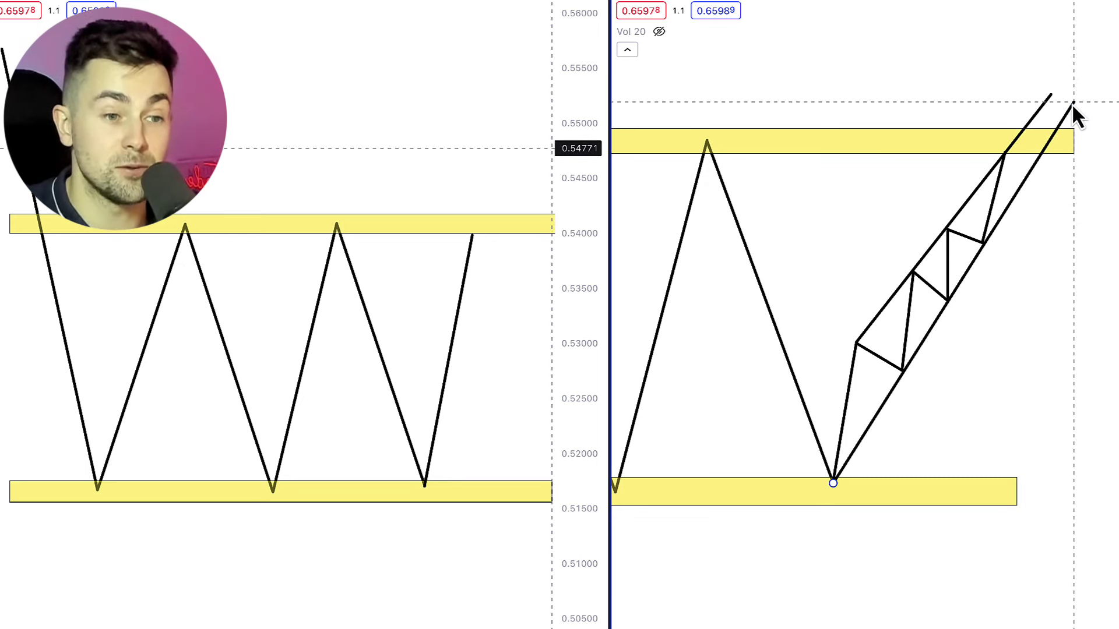
left_click(1083, 387)
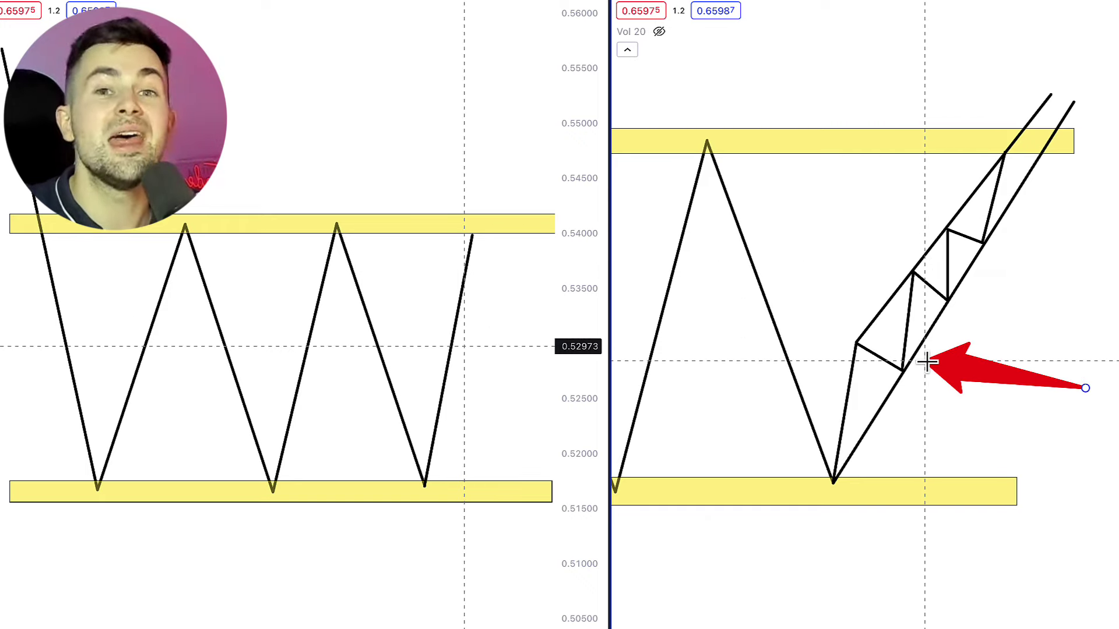
key("Escape")
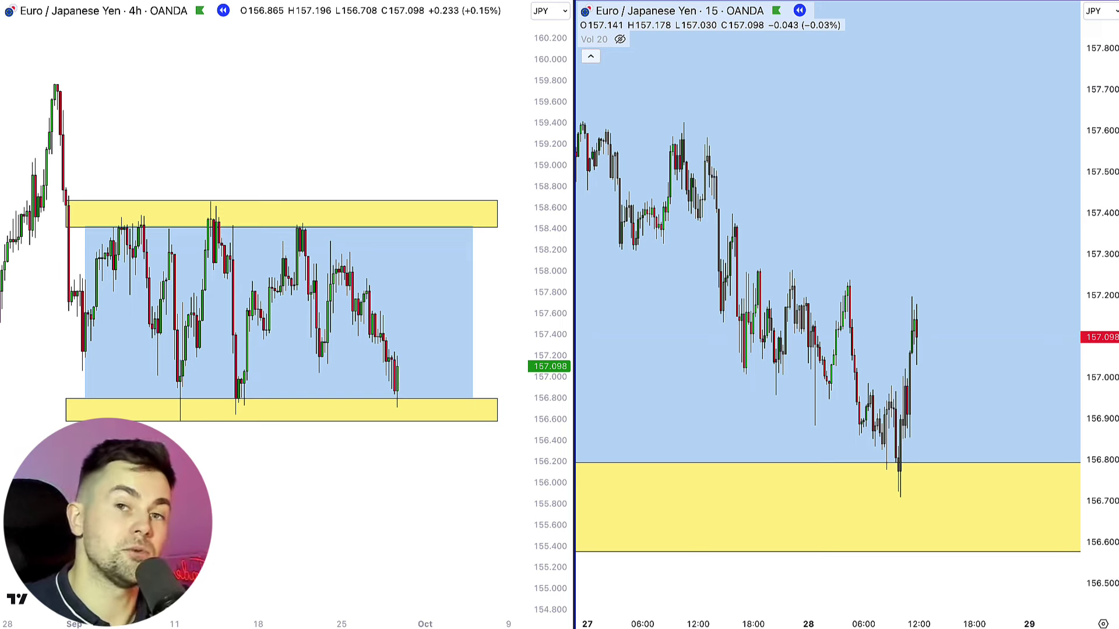
Draw wedge trend lines on the 15-minute EUR/JPY chart, from 157.620 to 156.771 along the highs and 157.015 to 156.540 along the lows.
left_click(683, 122)
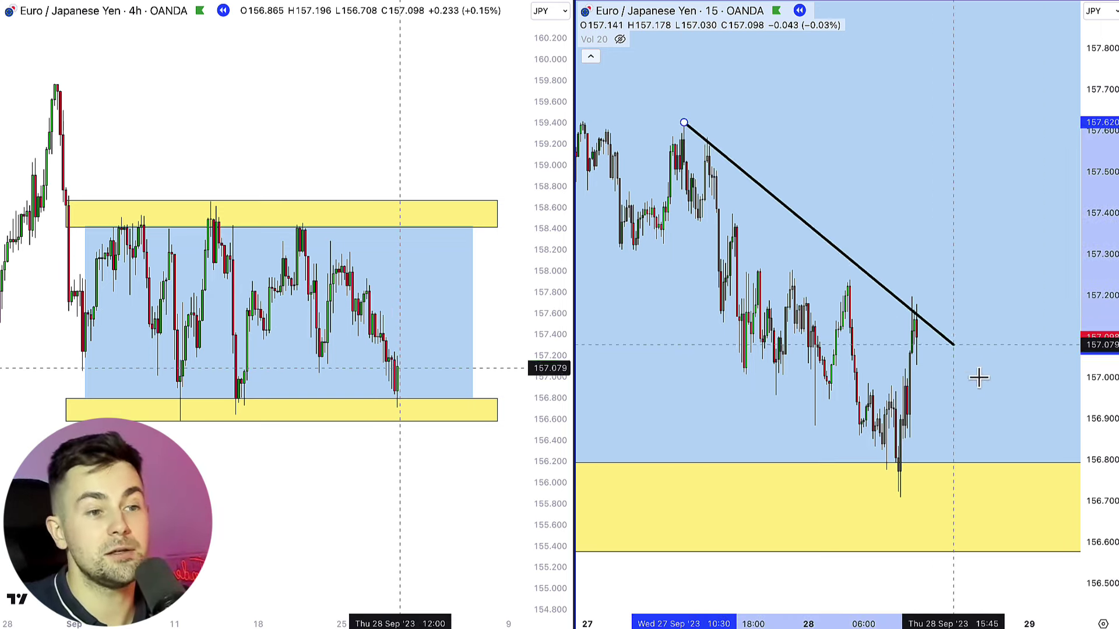
left_click(1052, 472)
left_click(745, 371)
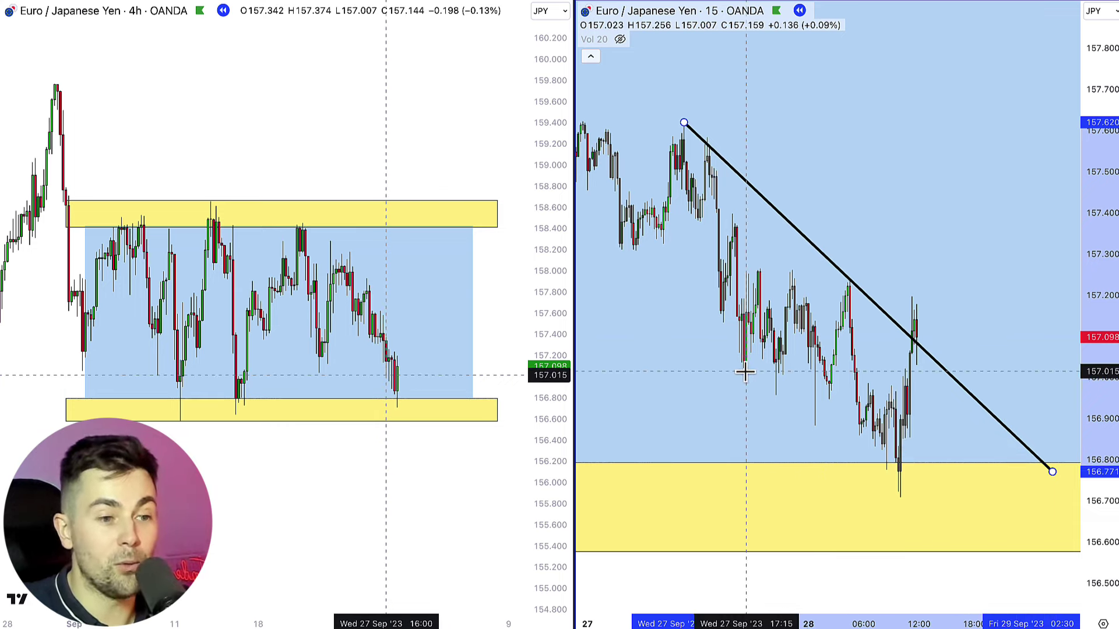
left_click(977, 566)
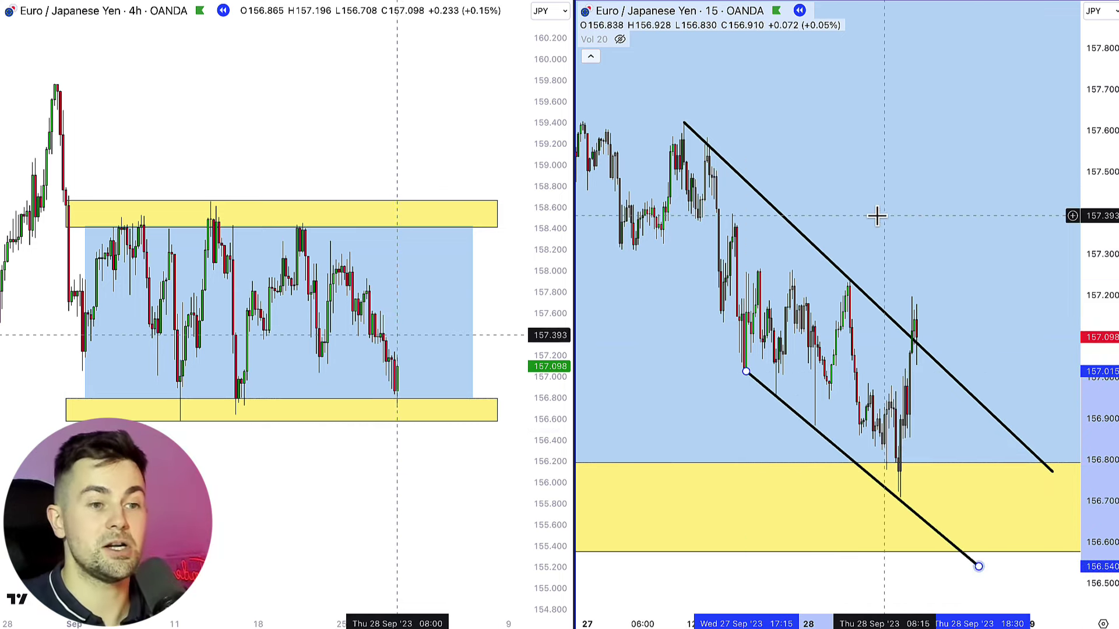
left_click_drag(855, 215, 813, 211)
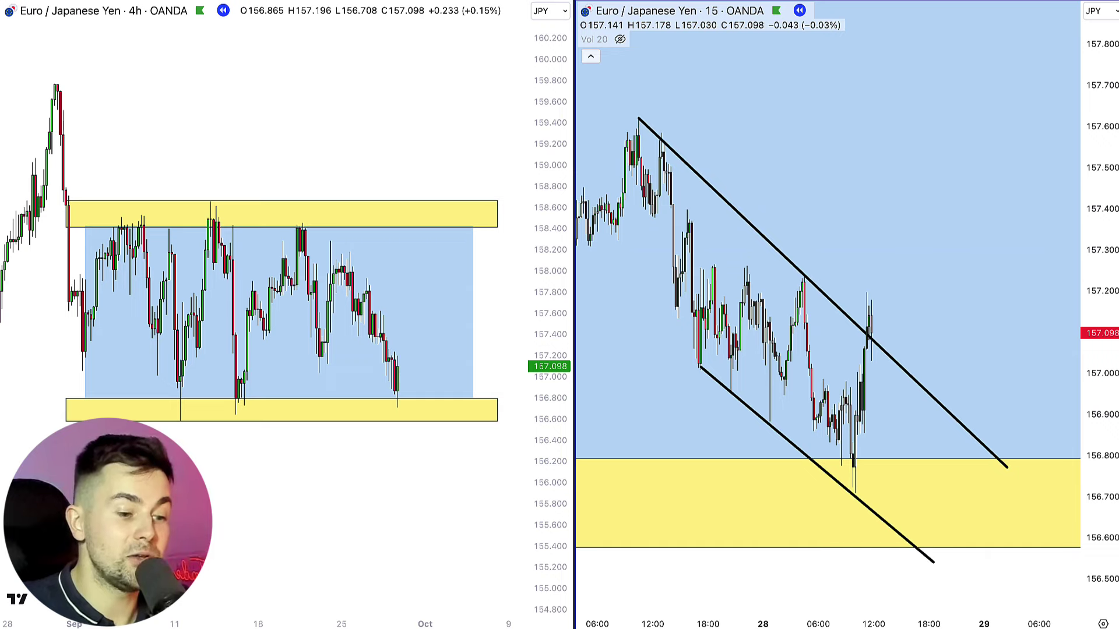
mouse_move(832, 63)
left_mouse_down()
mouse_move(662, 99)
mouse_move(800, 274)
mouse_move(656, 180)
mouse_move(644, 118)
mouse_move(662, 129)
mouse_move(660, 149)
mouse_move(645, 117)
mouse_move(741, 197)
left_mouse_up()
key("Escape")
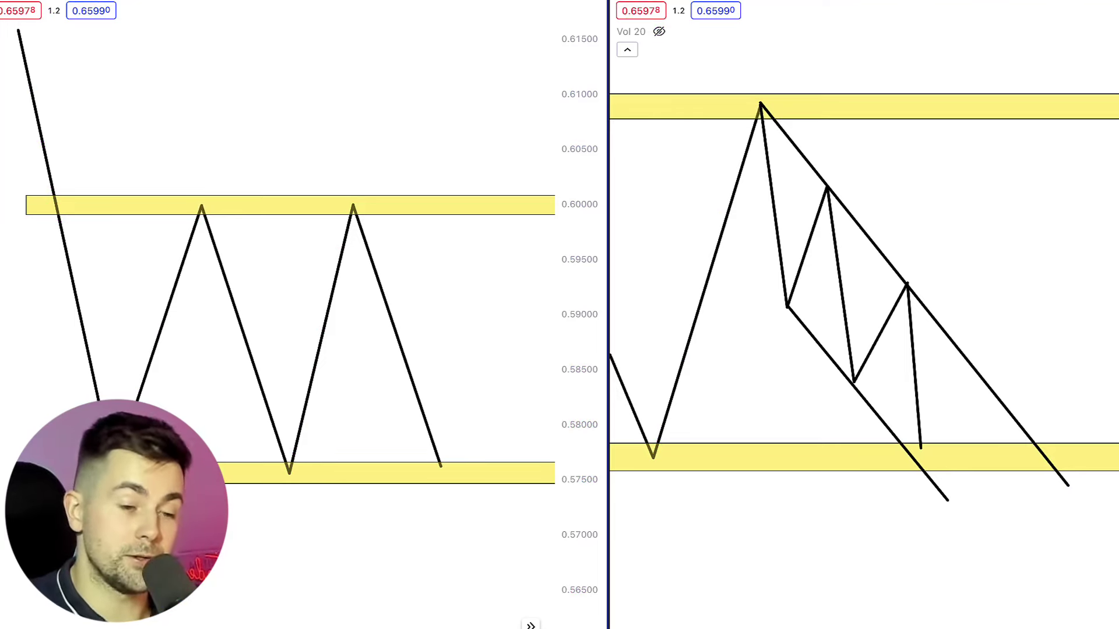
Draw an upward breakout arrow from the falling wedge's last low and a downward breakout line from the rising wedge's last high.
left_click_drag(920, 449, 1000, 333)
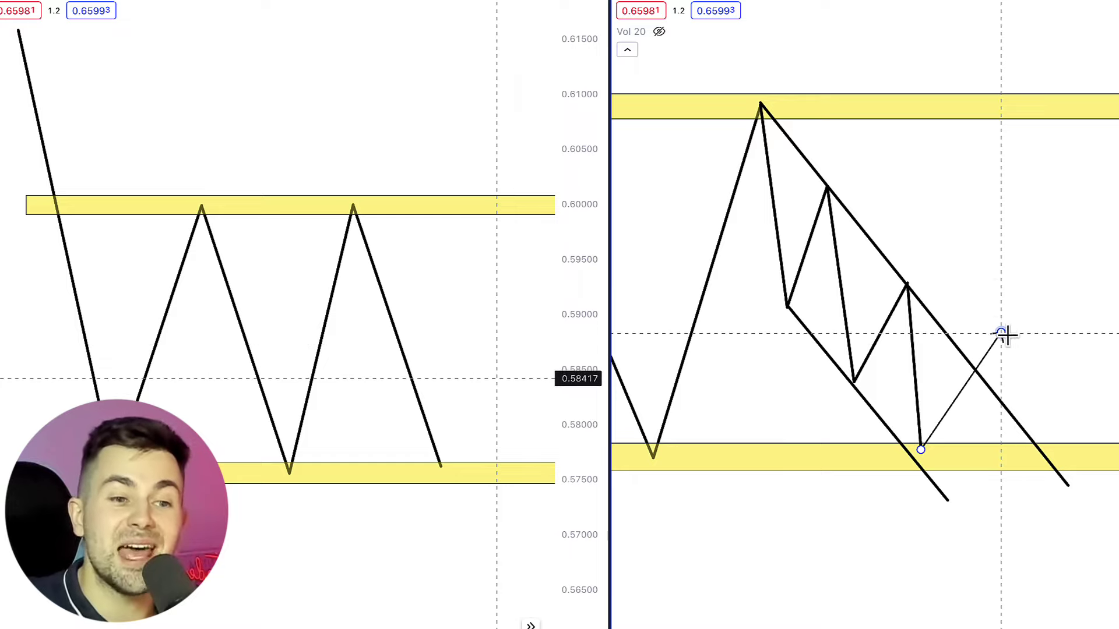
left_click(1029, 365)
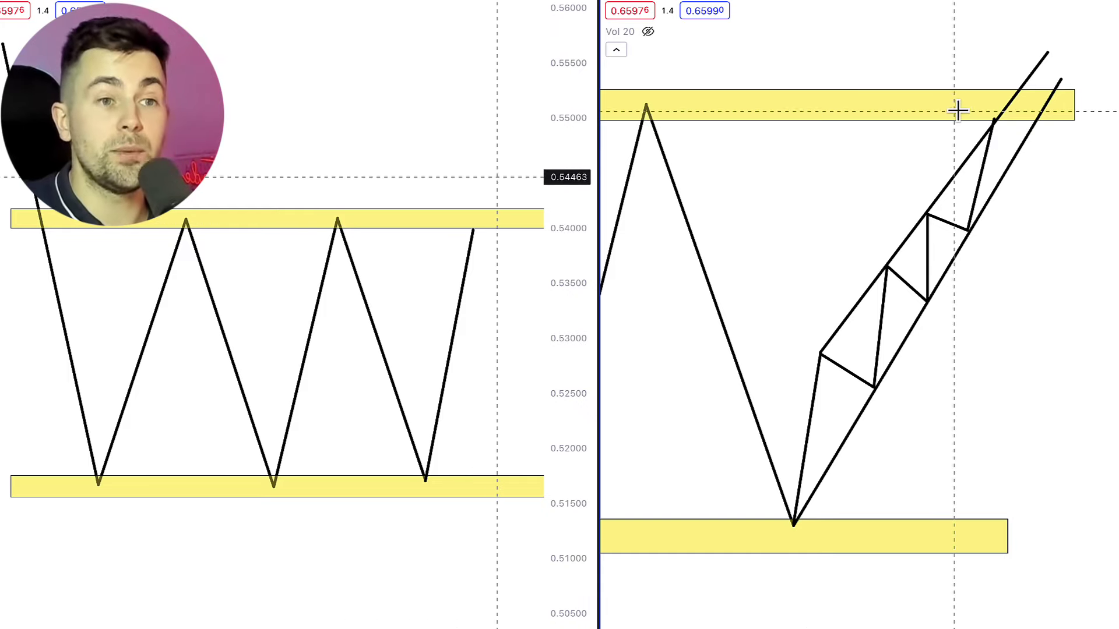
left_click(993, 119)
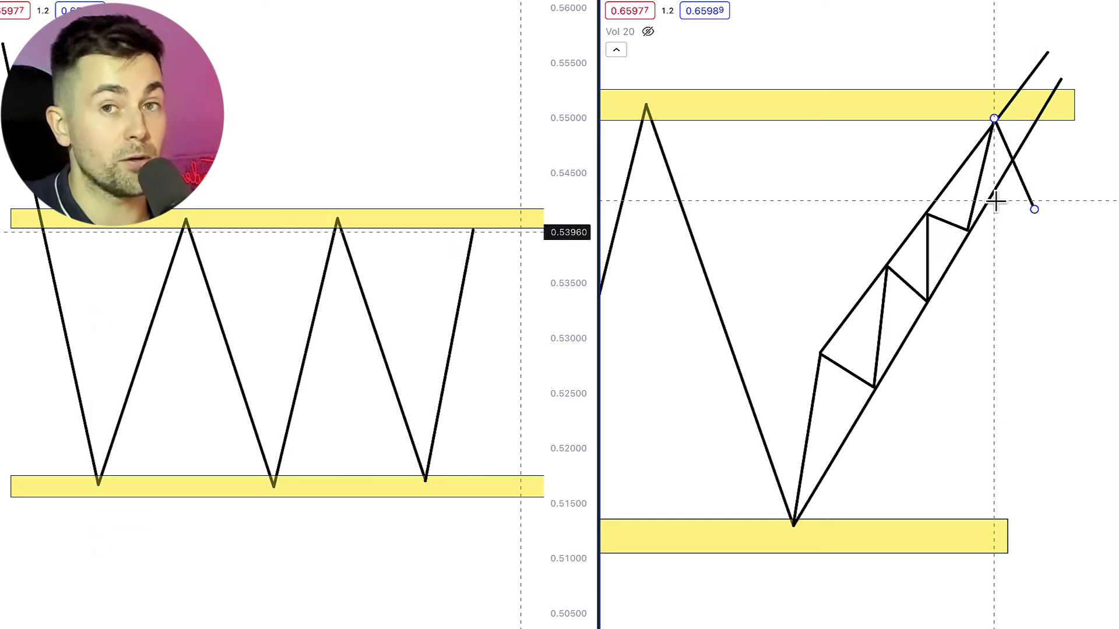
left_click(1035, 208)
left_click(1061, 142)
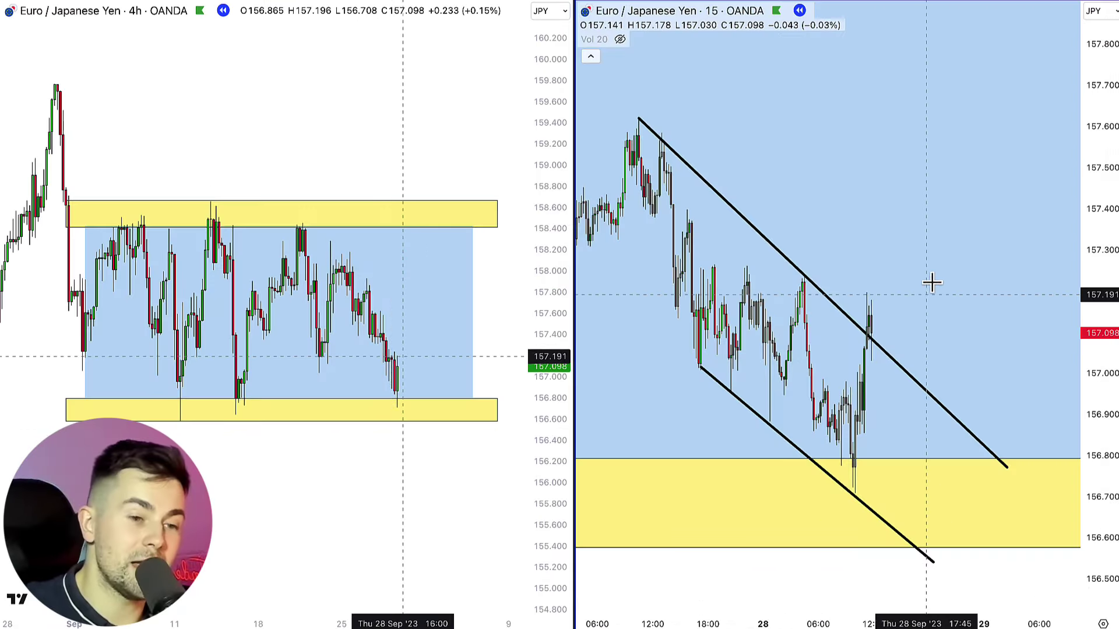
Try a red arrow pointing at the upper trend line on the 15-minute EUR/JPY chart.
mouse_move(929, 243)
left_mouse_down()
mouse_move(873, 492)
mouse_move(867, 297)
mouse_move(730, 200)
mouse_move(741, 189)
mouse_move(839, 309)
mouse_move(798, 285)
mouse_move(731, 198)
mouse_move(706, 198)
left_mouse_up()
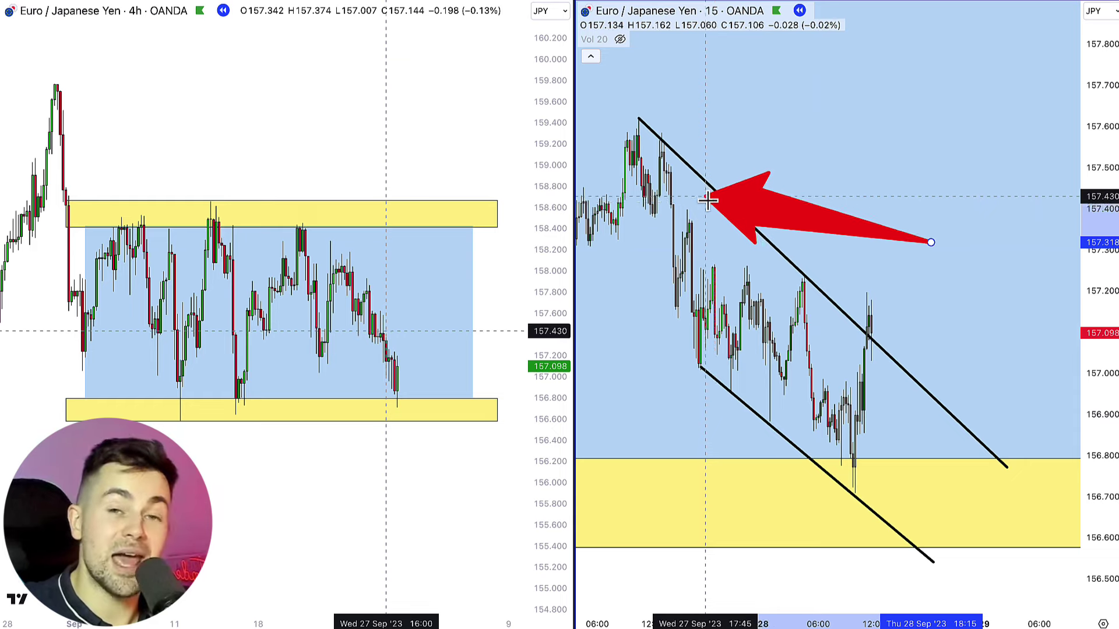
key("Escape")
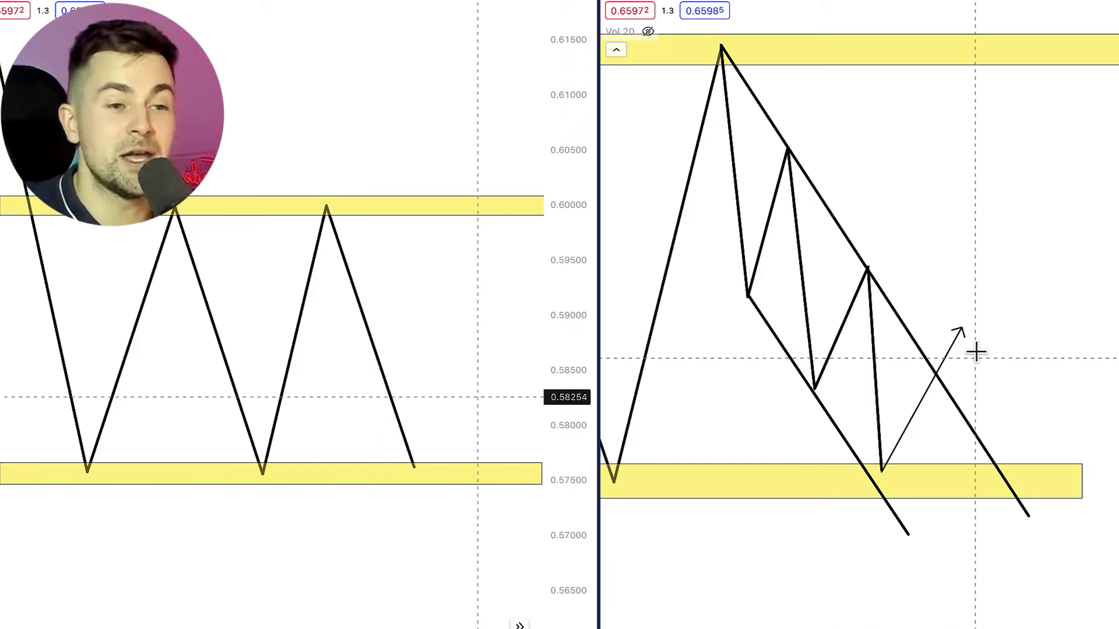
Draw the falling wedge's retest leg back to its upper line, and move the rising wedge's retest leg to meet its lower line.
left_click(961, 325)
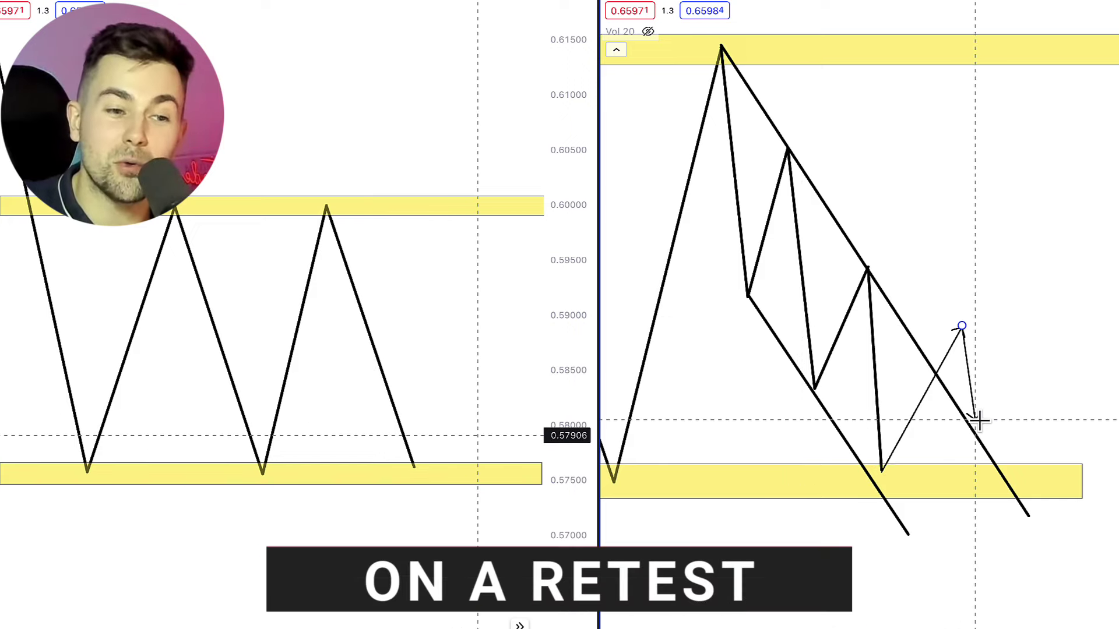
left_click(975, 421)
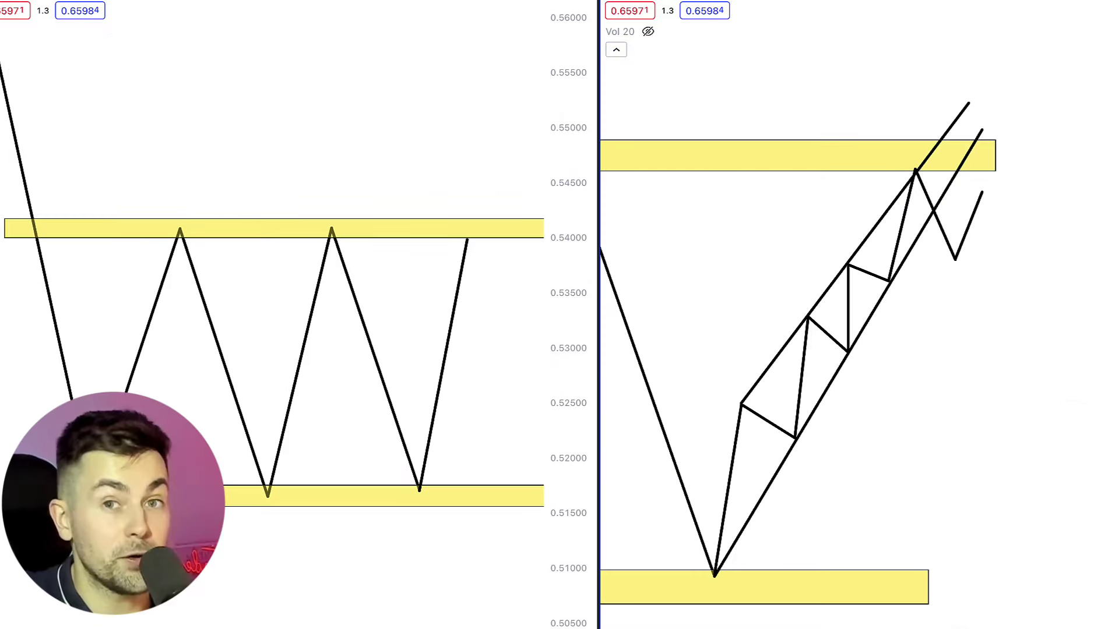
left_click_drag(983, 191, 954, 178)
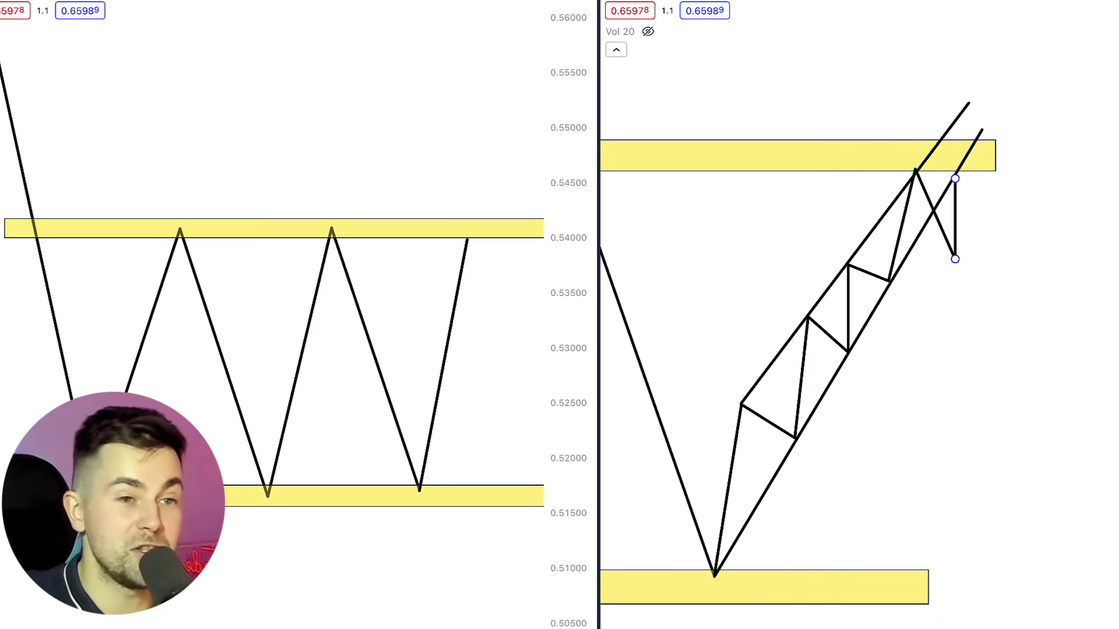
left_click_drag(1035, 129, 954, 187)
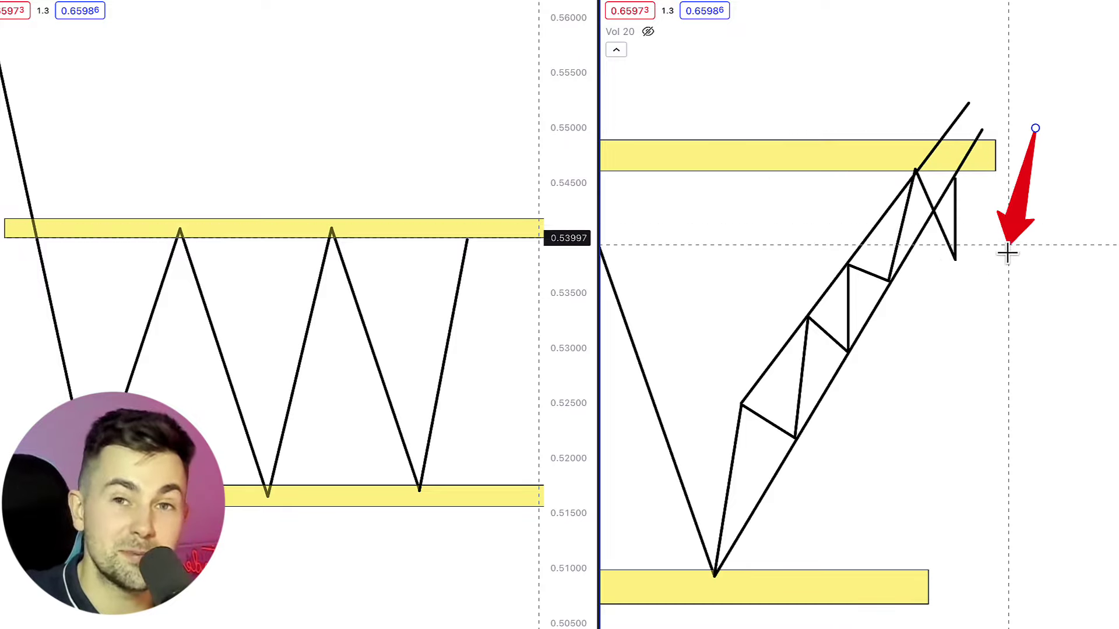
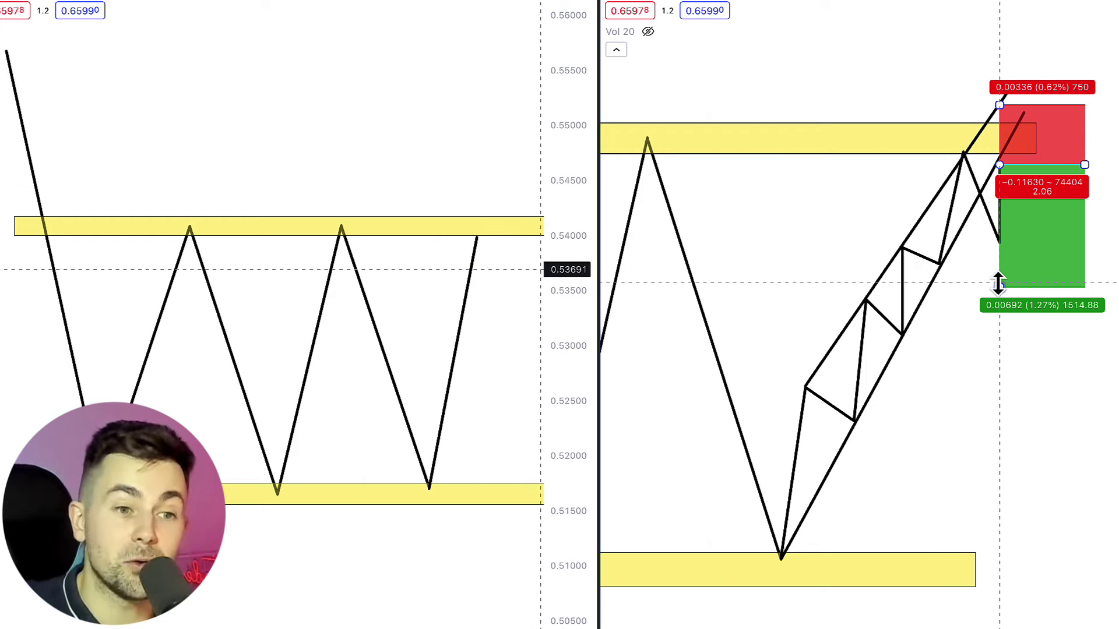
Extend the short position's profit target down to the range's support zone, about 0.0216 from the entry.
left_click_drag(998, 284, 998, 547)
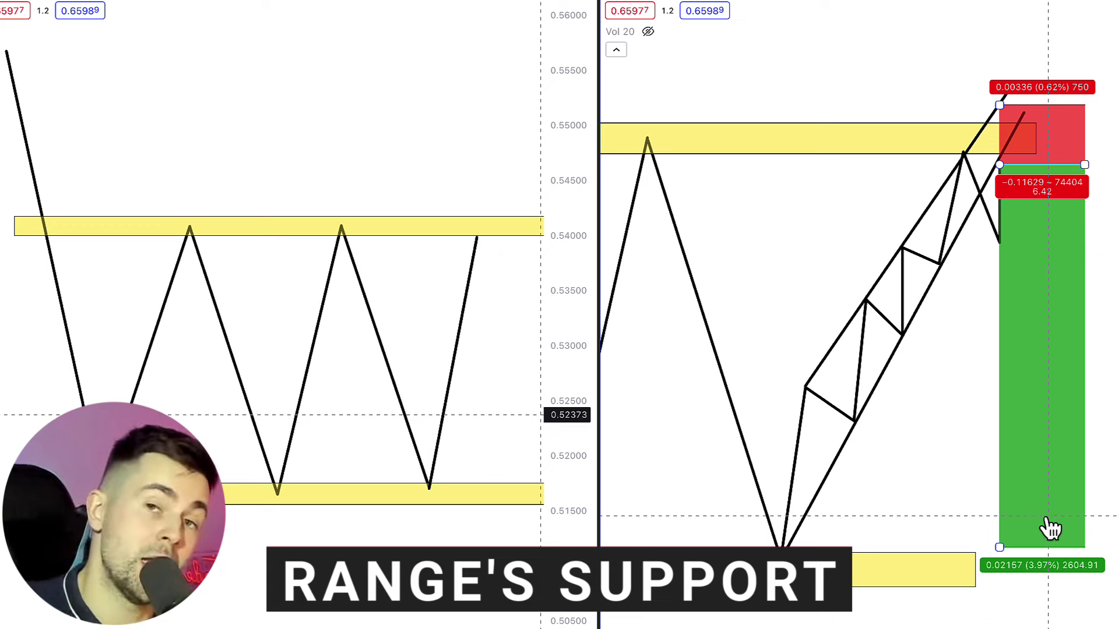
left_click(969, 492)
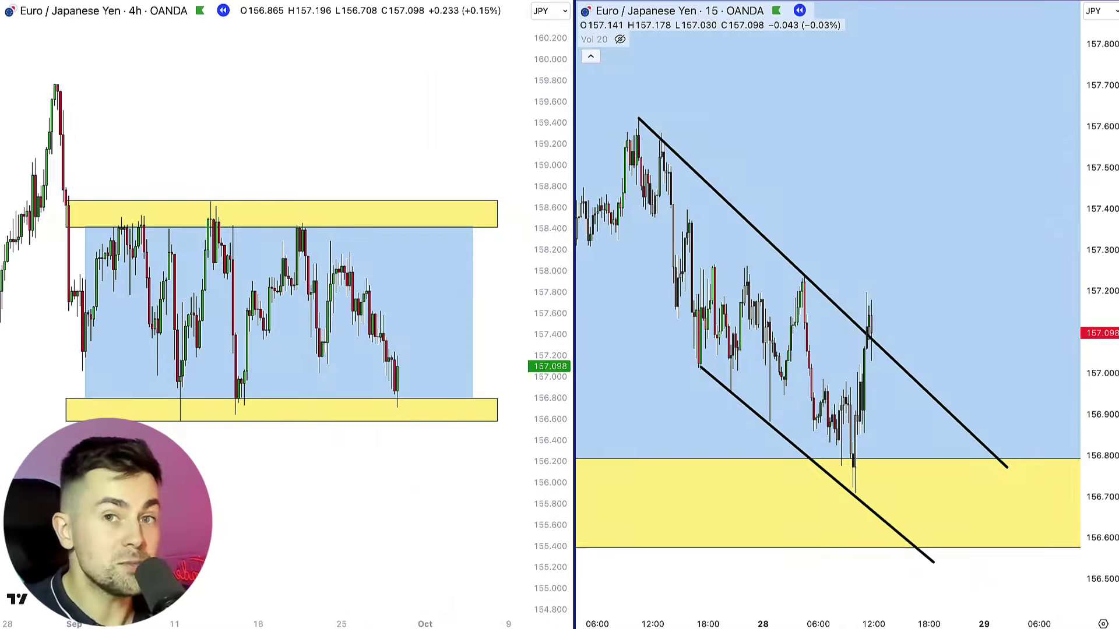
Place a long position on the 15-minute EUR/JPY chart at the falling wedge's upper-line break, with its stop loss below the support zone at 156.532.
left_click(868, 336)
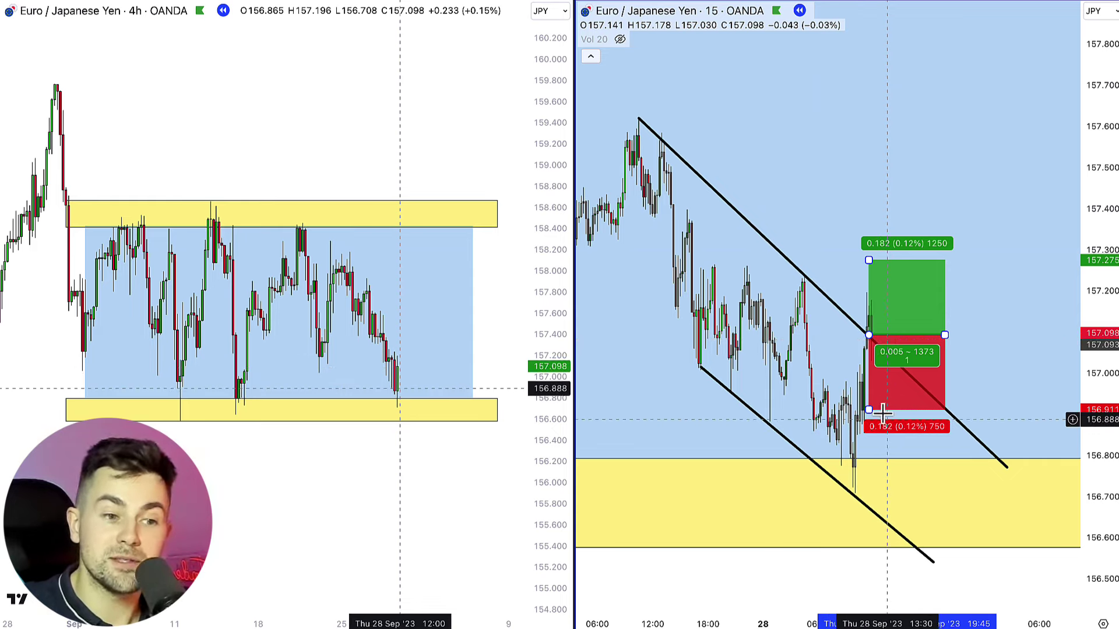
left_click_drag(868, 410, 876, 562)
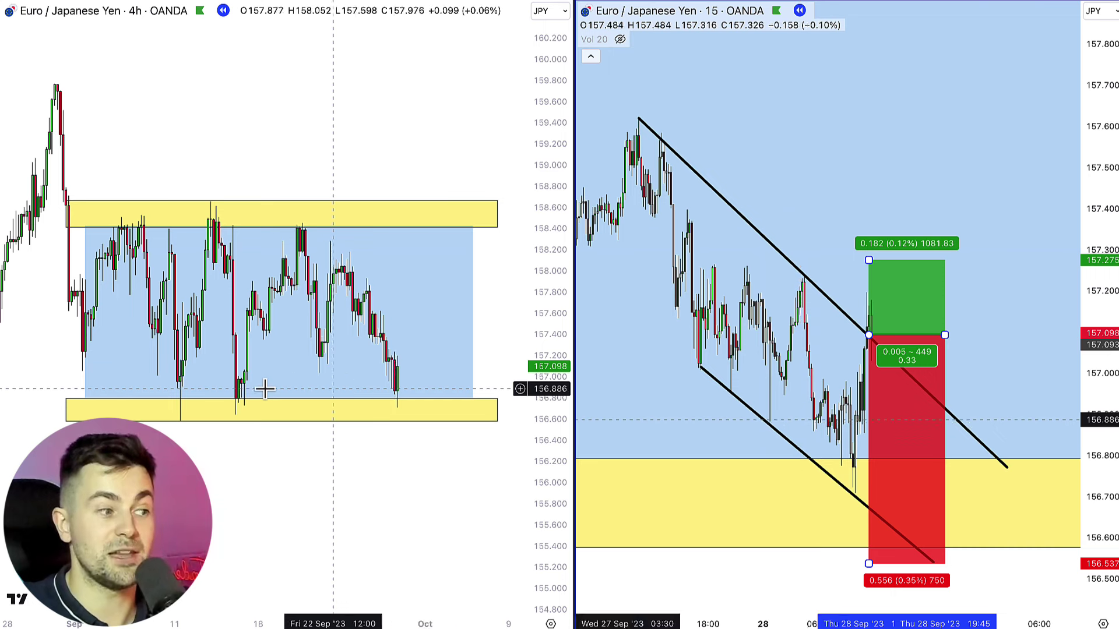
left_click(233, 398)
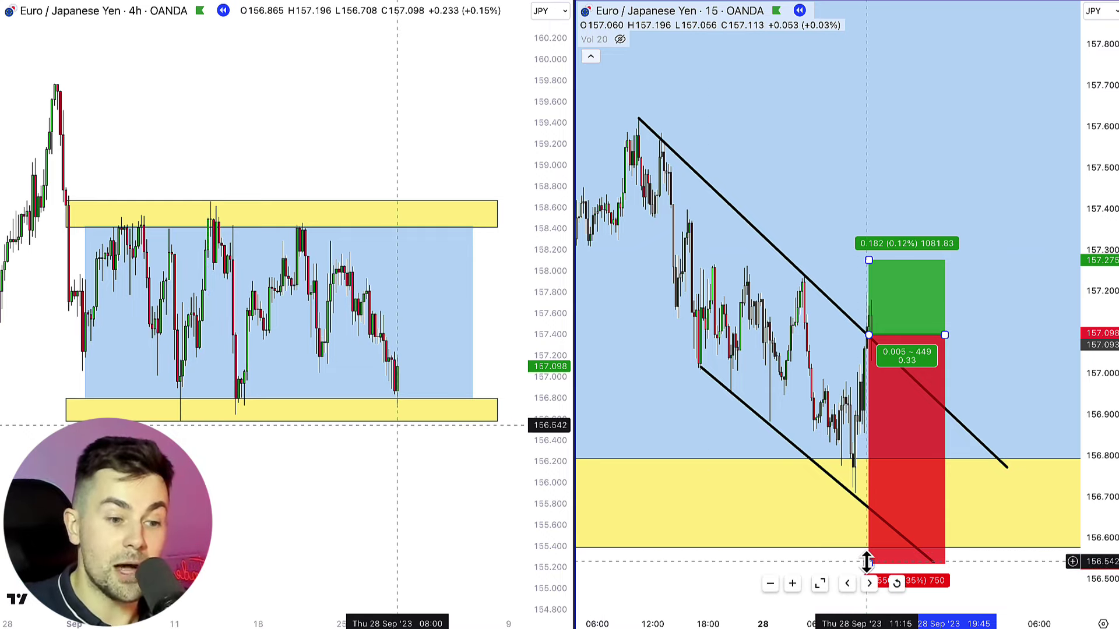
left_click_drag(867, 561, 866, 564)
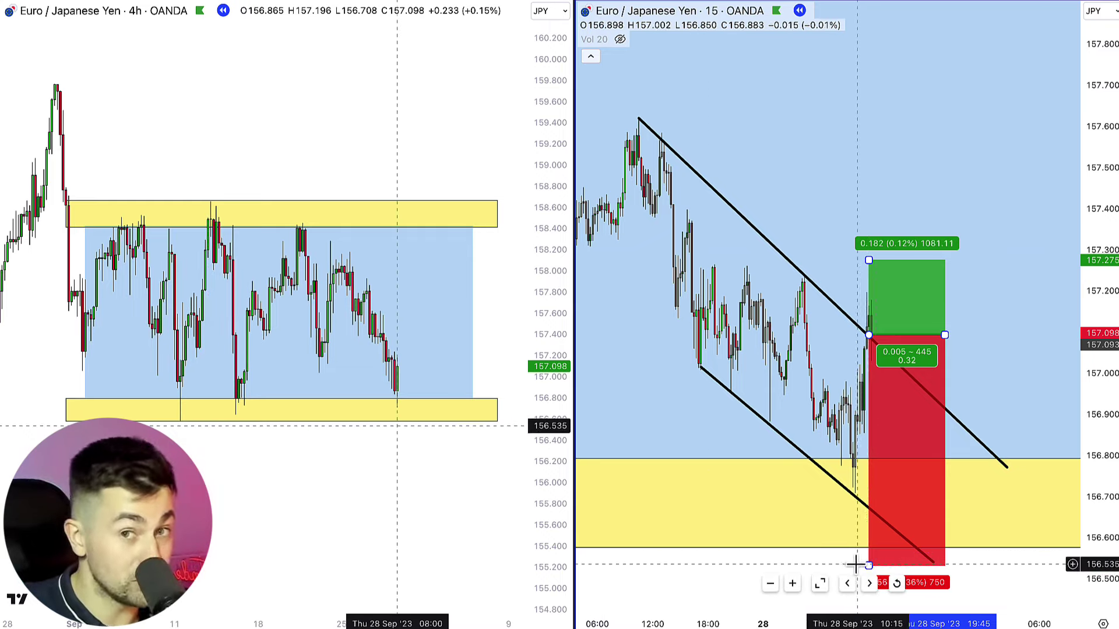
Raise the EUR/JPY long position's profit target to the resistance zone's lower edge at 158.405 and extend the position further forward in time.
left_click_drag(1103, 265, 1079, 492)
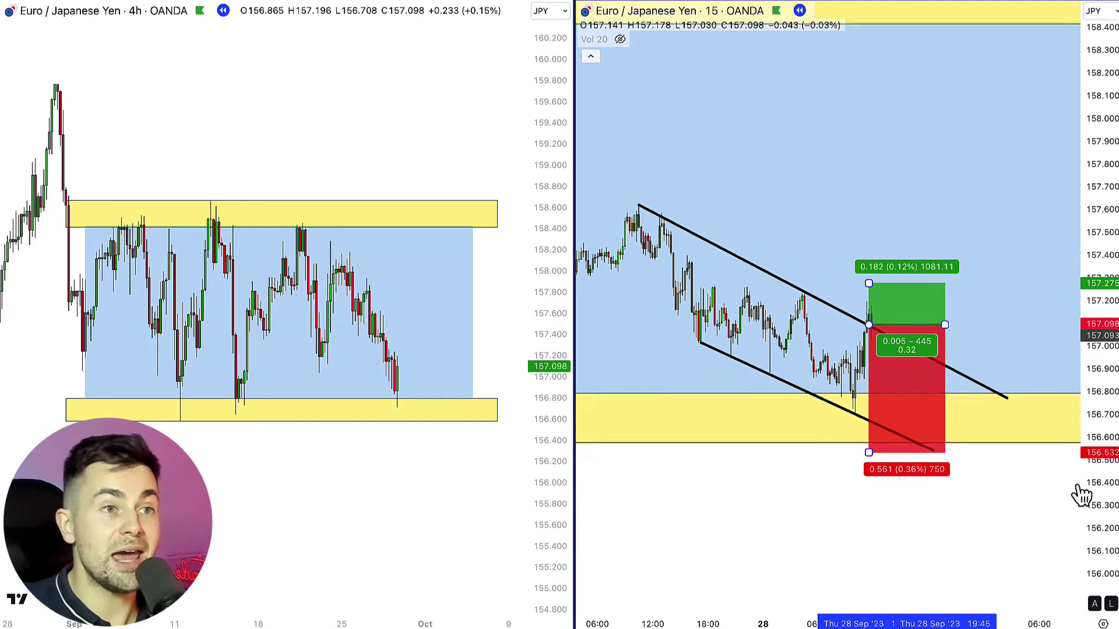
scroll(1073, 482, "down", 2)
left_click_drag(881, 285, 869, 47)
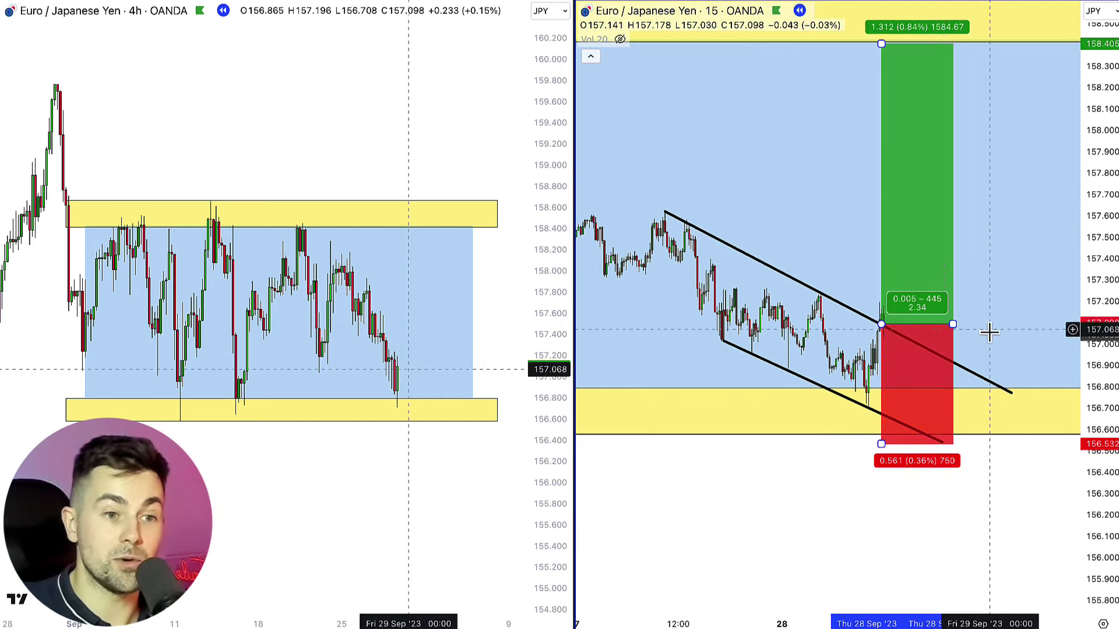
left_click_drag(954, 325, 1023, 345)
left_click(928, 462)
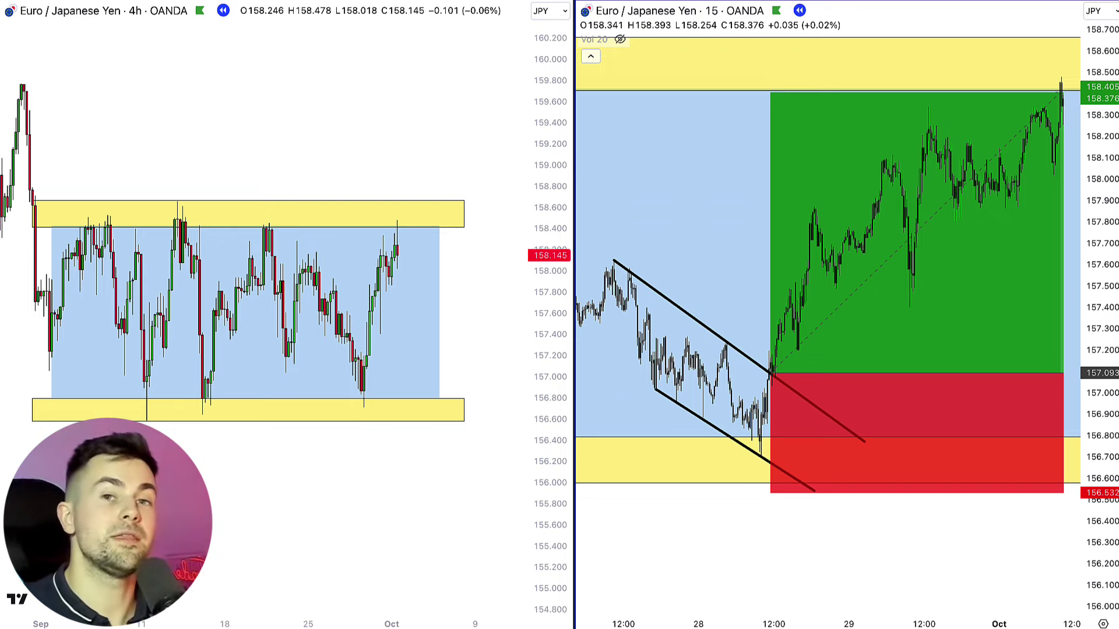
Try a red arrow pointing at the latest candle's touch of the resistance zone on the 4-hour EUR/AUD chart.
mouse_move(687, 493)
left_mouse_down()
mouse_move(863, 217)
mouse_move(872, 250)
left_mouse_up()
key("ctrl+z")
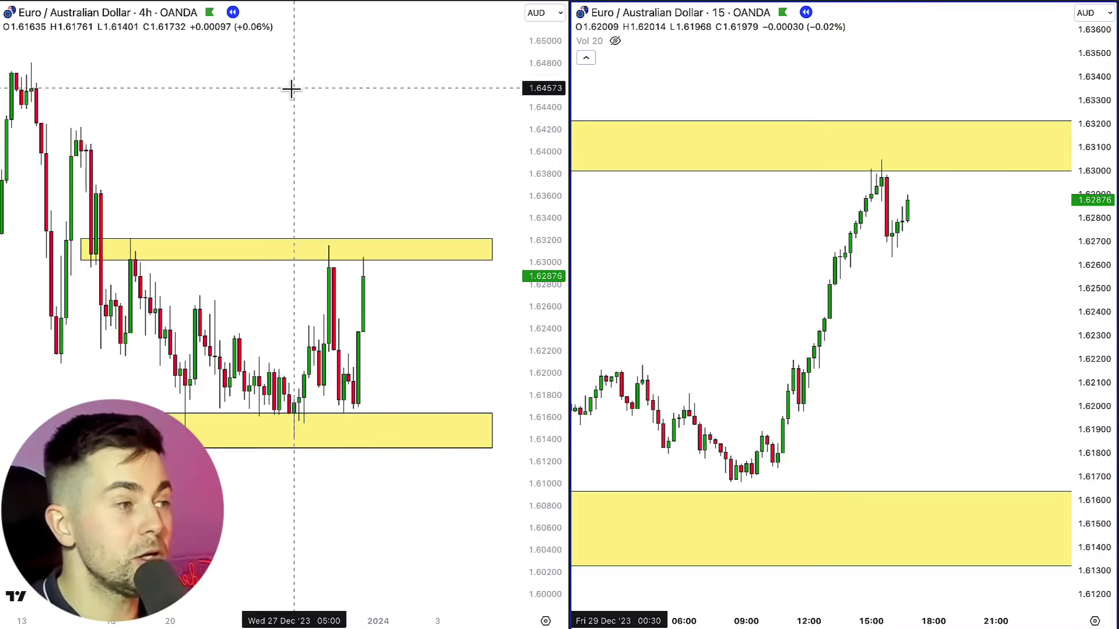
mouse_move(294, 89)
left_mouse_down()
mouse_move(150, 238)
mouse_move(321, 317)
mouse_move(332, 256)
mouse_move(361, 254)
left_mouse_up()
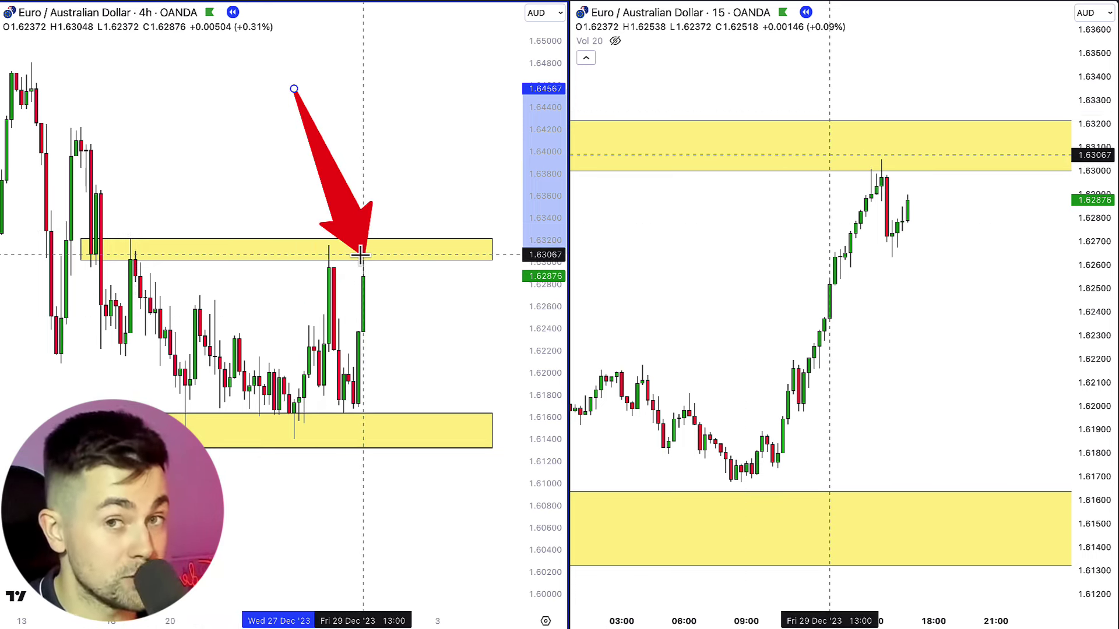
left_click_drag(360, 255, 361, 254)
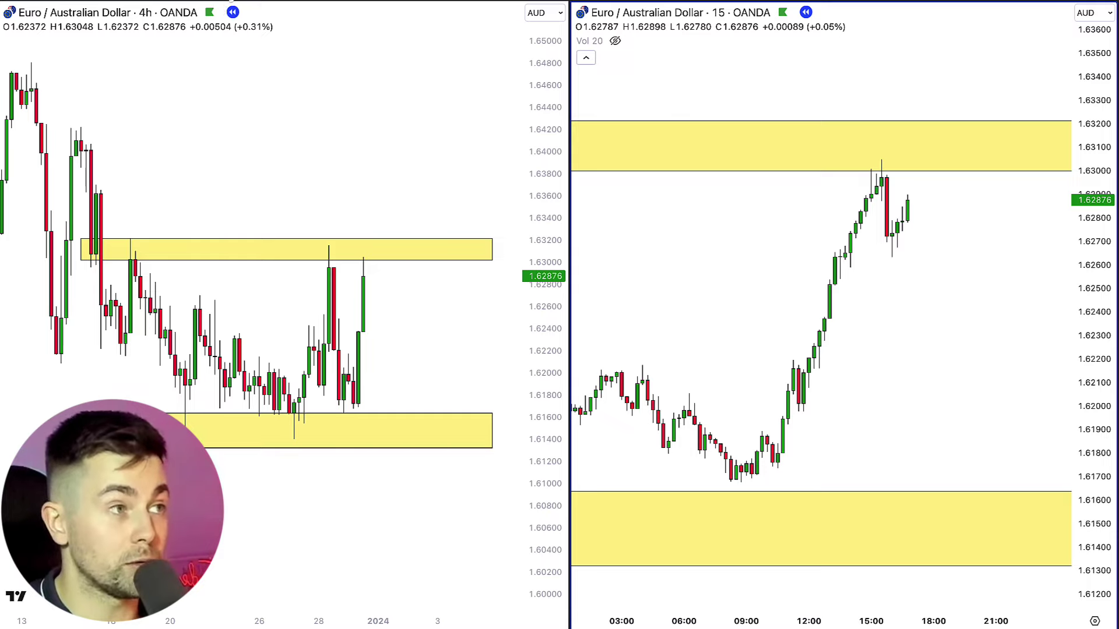
Switch the 15-minute EUR/AUD chart to 5 minutes and draw the rising wedge's lower line from 1.61977 and upper line from 1.62197 into the resistance zone.
left_click(230, 2)
left_click(251, 74)
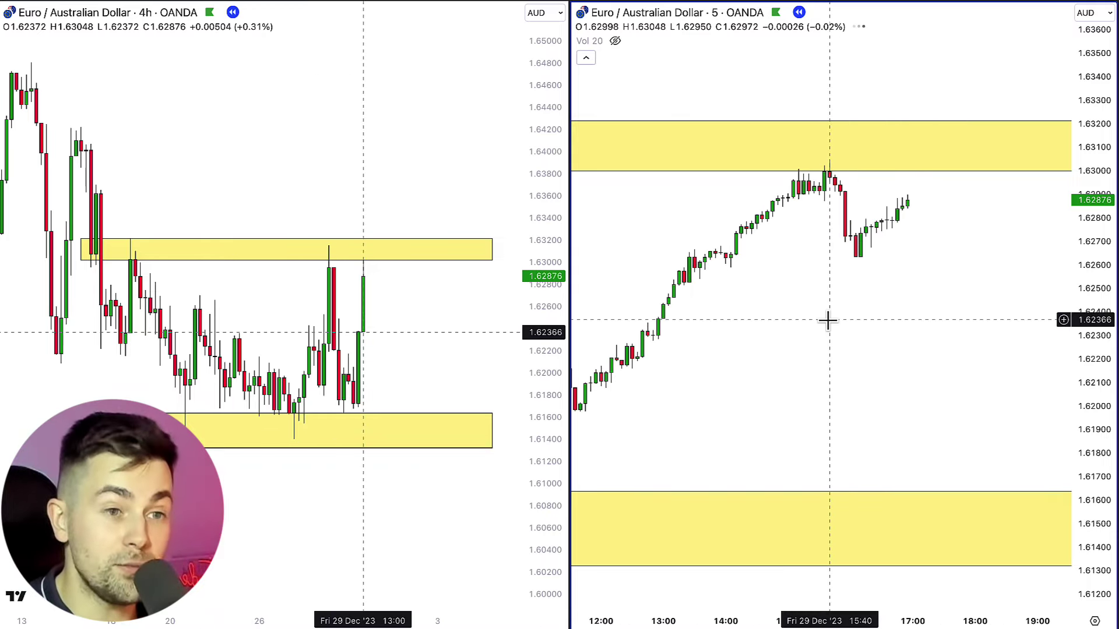
left_click_drag(1090, 458, 837, 314)
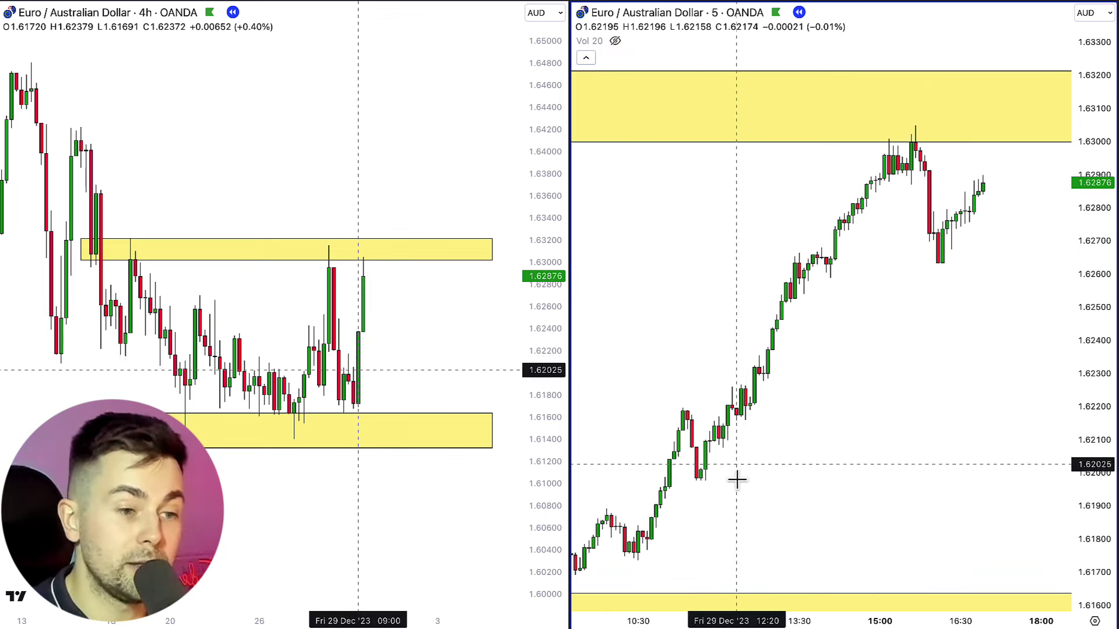
mouse_move(703, 480)
left_mouse_down()
mouse_move(959, 107)
mouse_move(949, 87)
left_mouse_up()
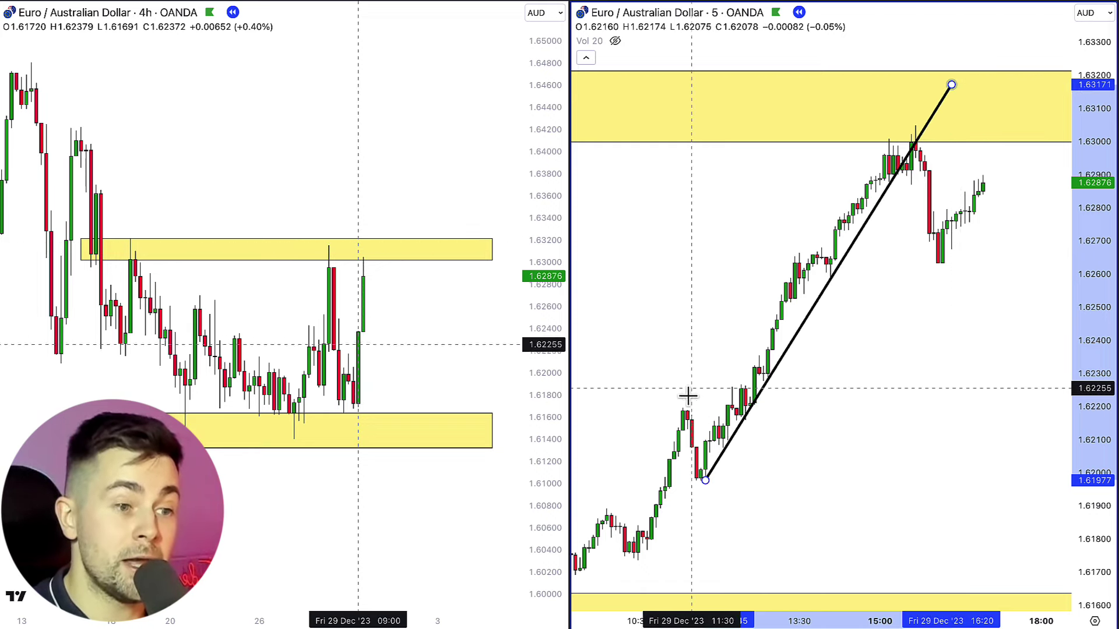
mouse_move(682, 408)
left_mouse_down()
mouse_move(840, 135)
mouse_move(928, 75)
left_mouse_up()
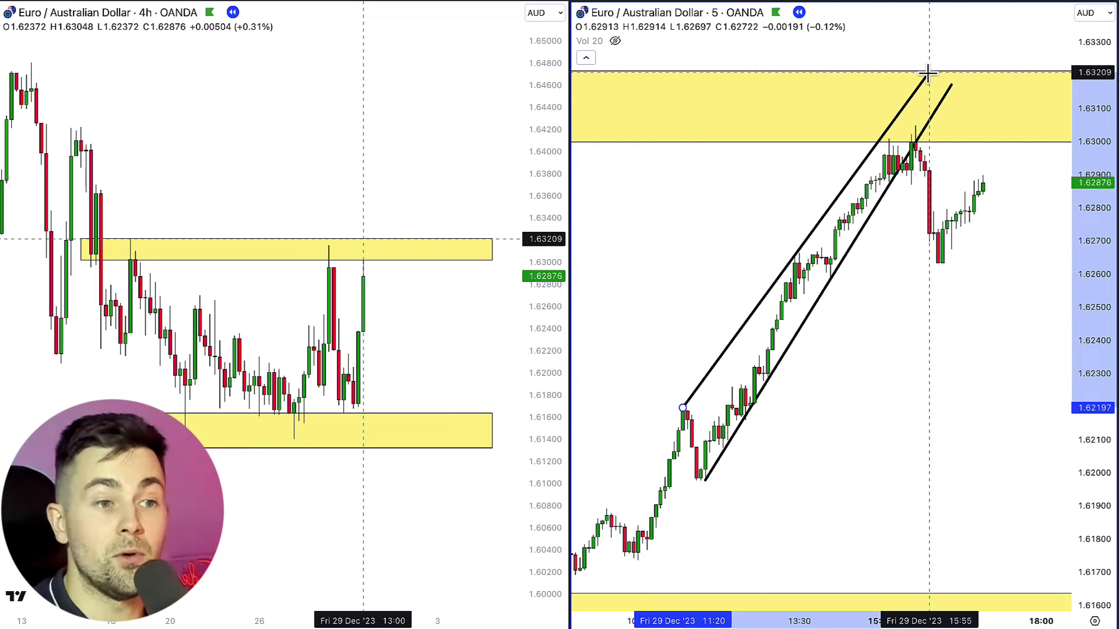
left_click(944, 365)
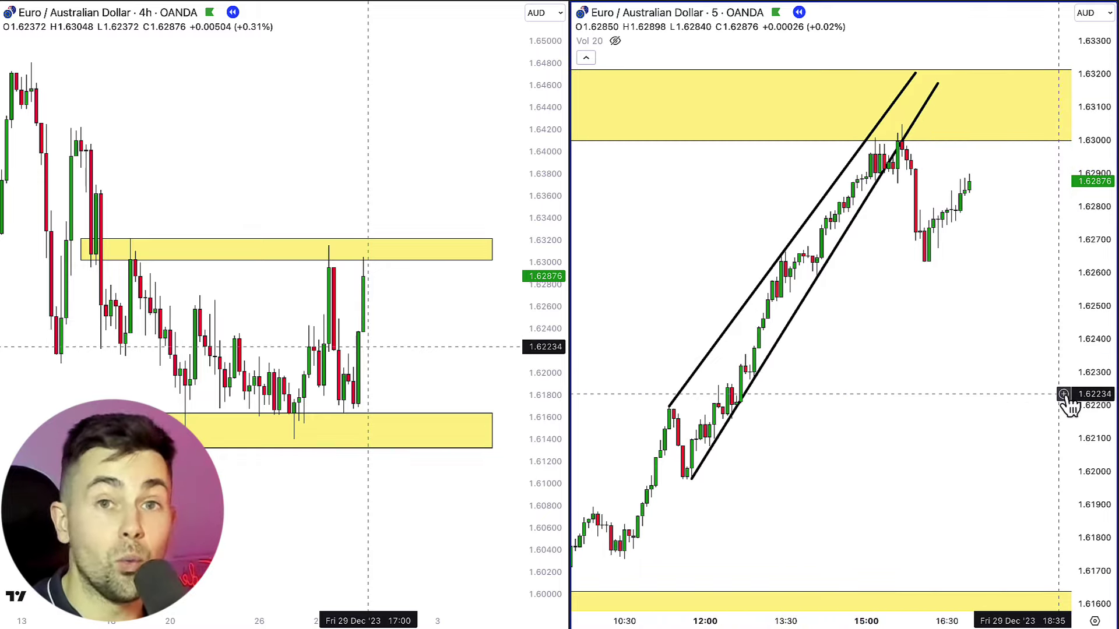
Try red arrows pointing up at the candles that break the rising wedge's lower line on the 5-minute EUR/AUD chart.
left_click_drag(1084, 402, 992, 305)
scroll(961, 300, "up", 1)
left_click_drag(926, 297, 941, 411)
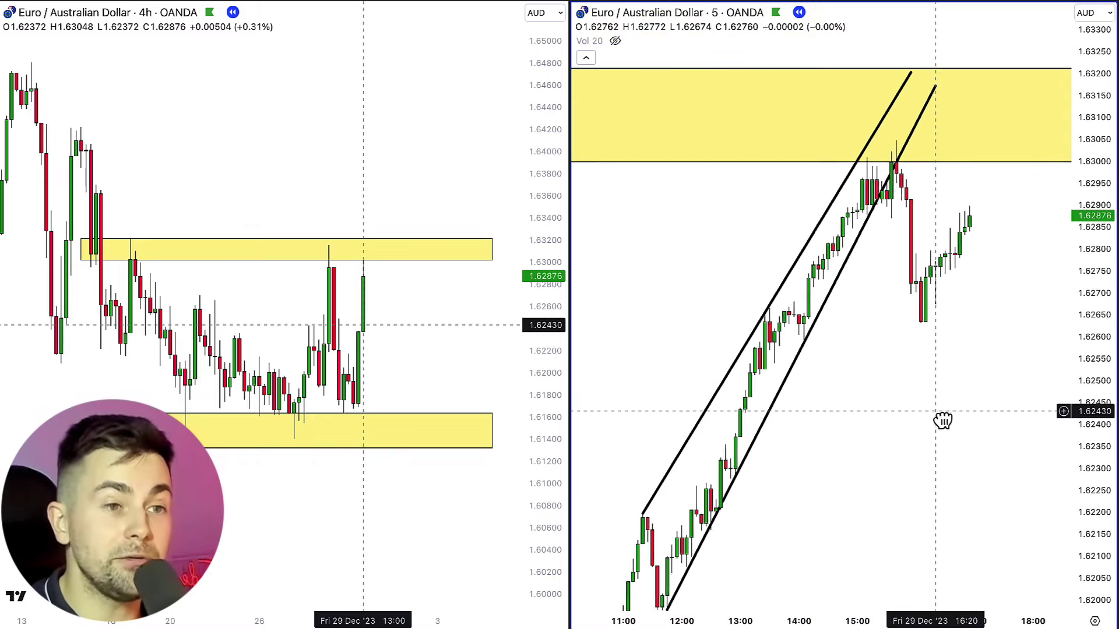
left_click_drag(941, 299, 950, 253)
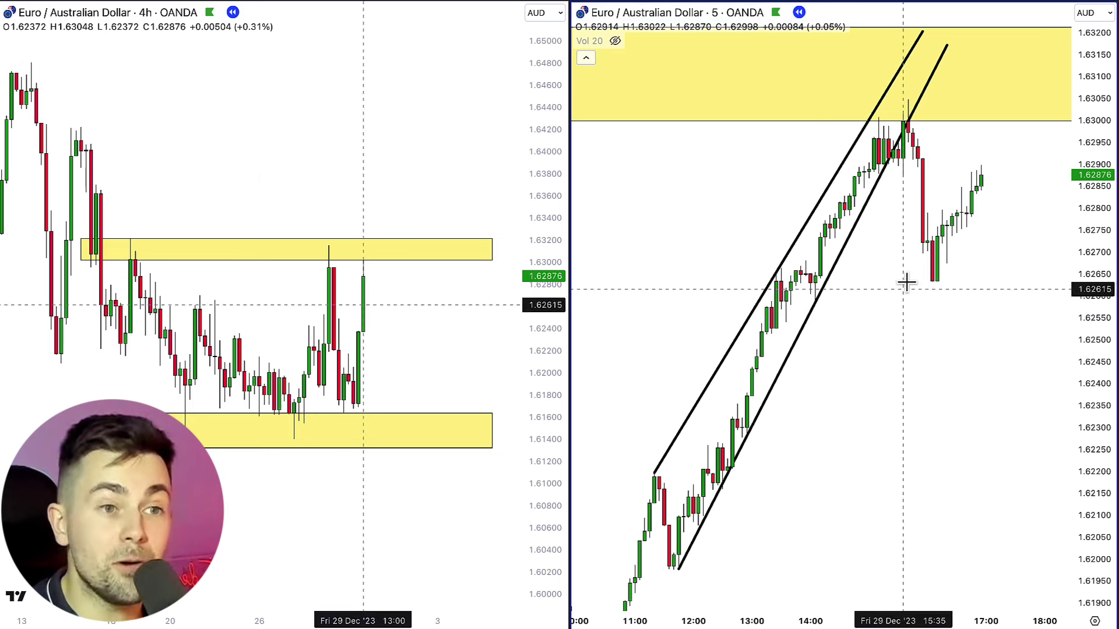
mouse_move(922, 274)
left_mouse_down()
mouse_move(862, 219)
mouse_move(897, 158)
left_mouse_up()
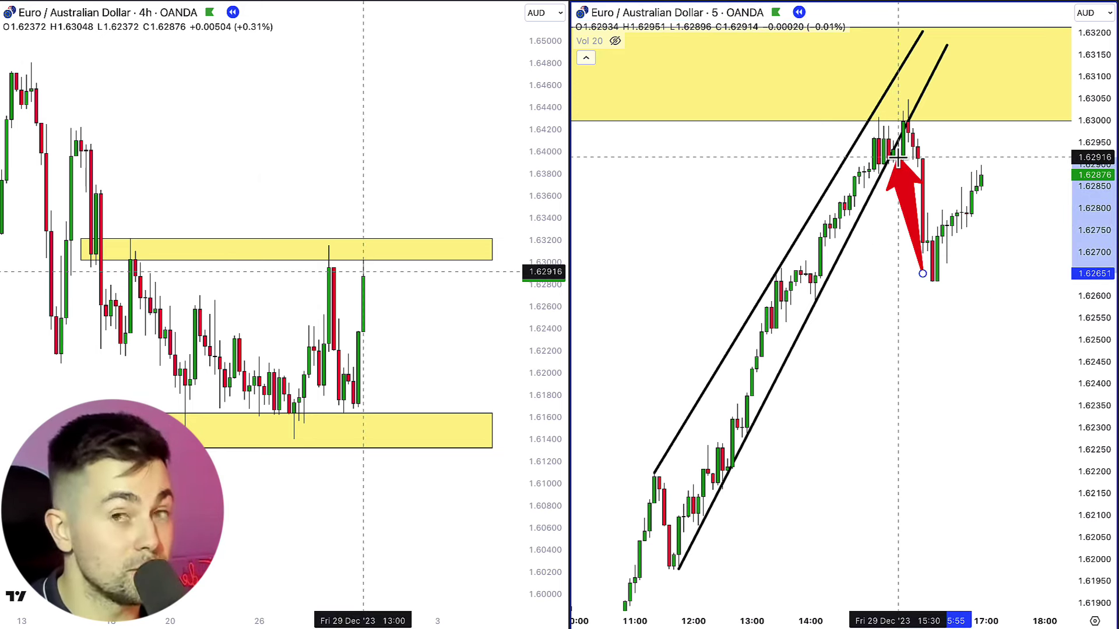
key("ctrl+z")
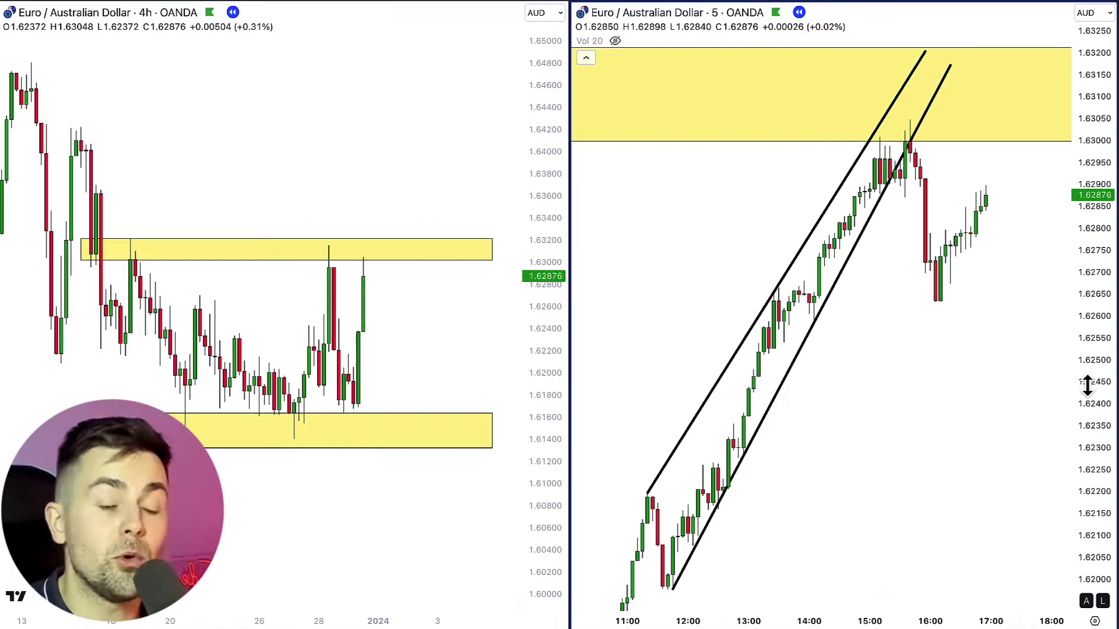
mouse_move(888, 400)
left_mouse_down()
mouse_move(877, 221)
mouse_move(895, 198)
left_mouse_up()
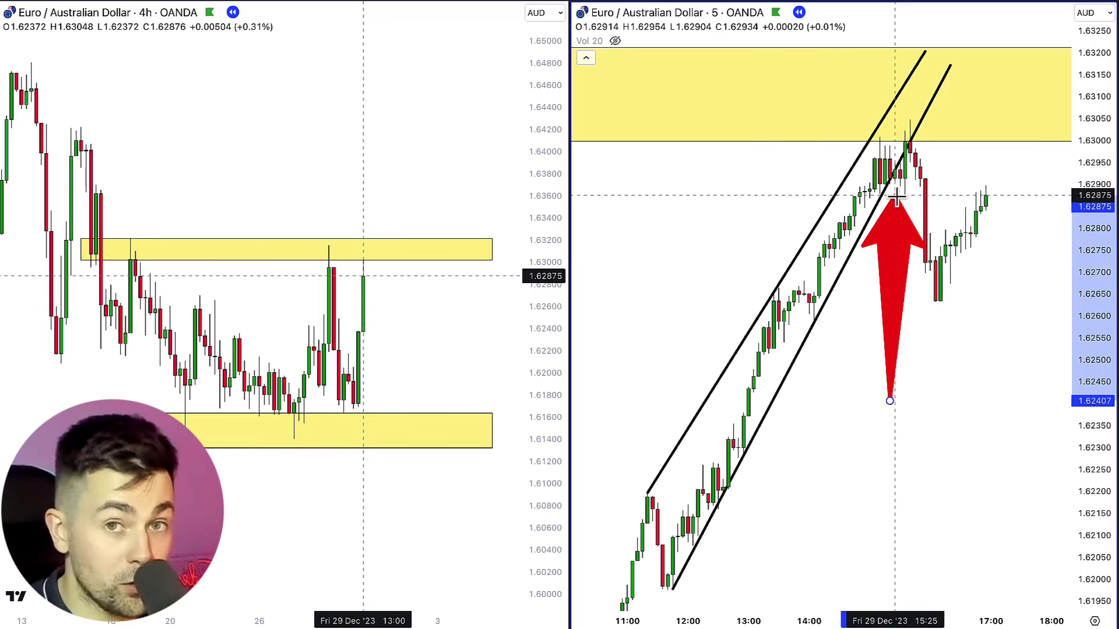
key("ctrl+z")
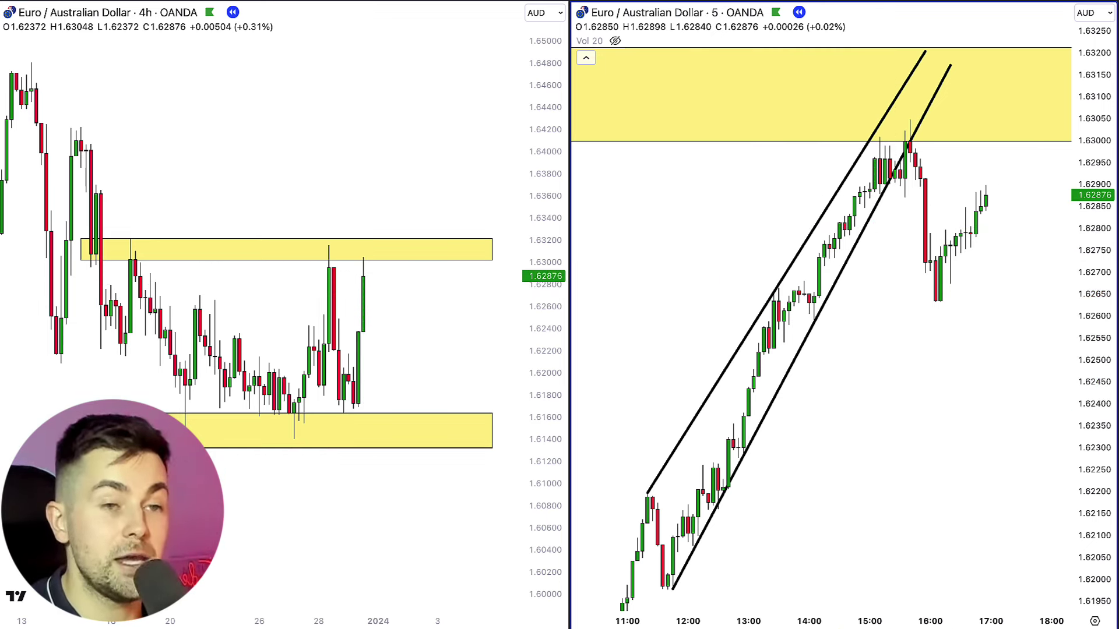
Place a EUR/AUD short position at the wedge break, entry 1.62935, stop 1.63259, target 1.61648 just above the support zone, and extend it forward in time.
left_click(895, 169)
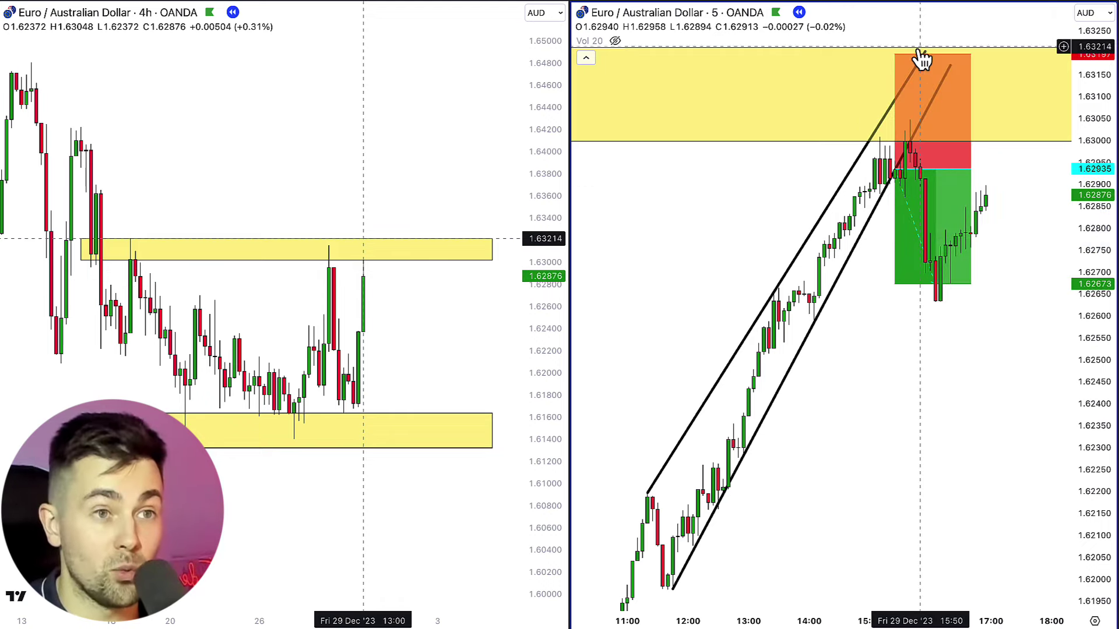
left_click_drag(895, 53, 894, 26)
left_click_drag(894, 284, 874, 552)
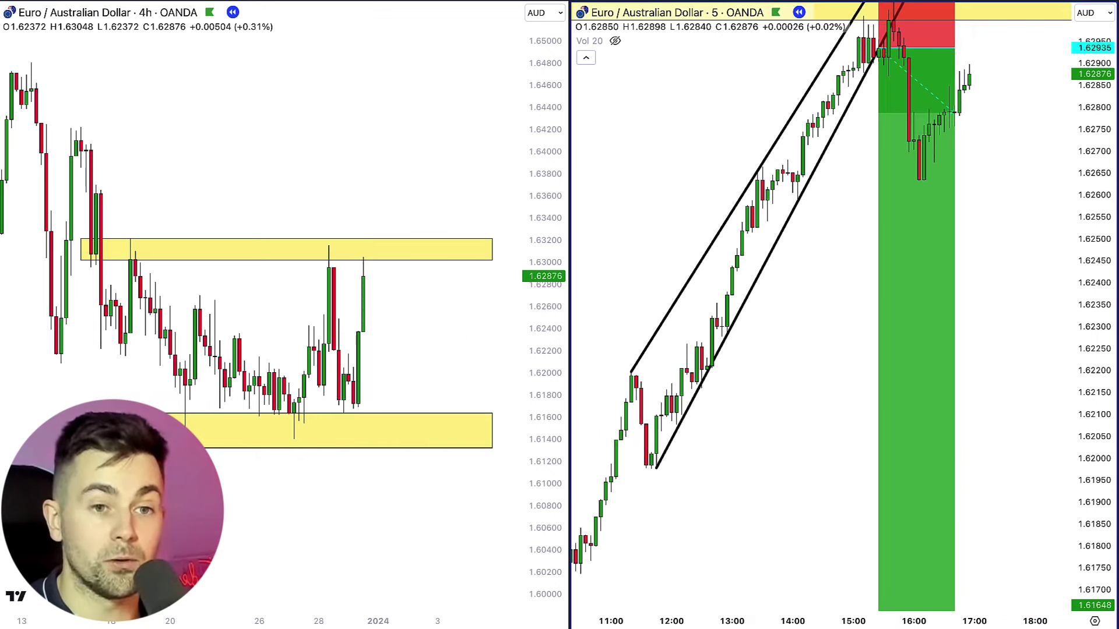
left_click_drag(1101, 309, 1058, 155)
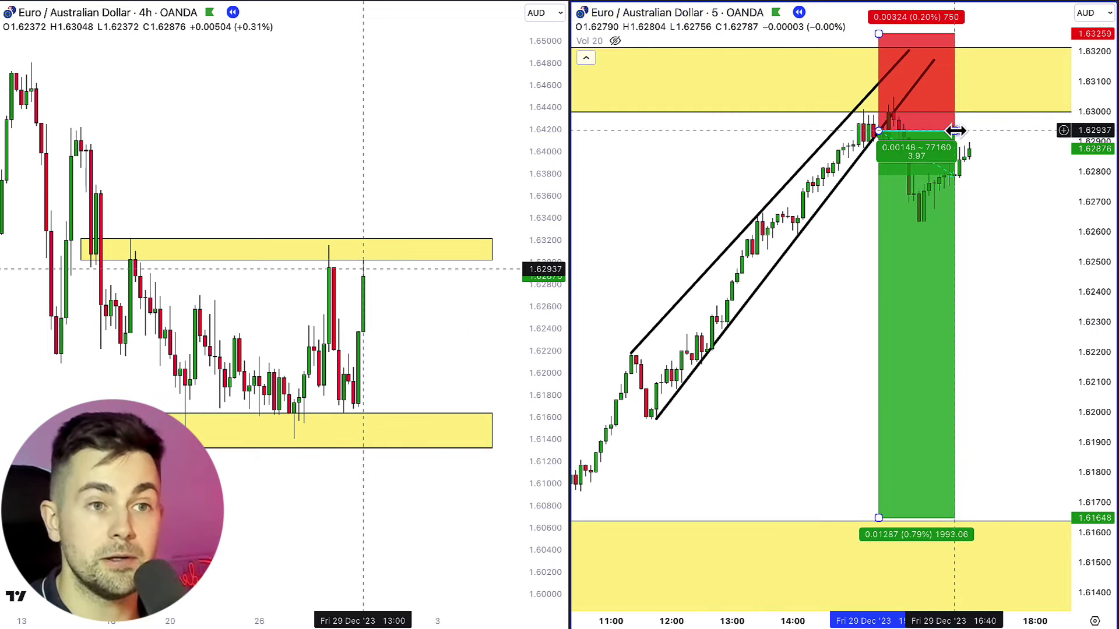
left_click_drag(956, 130, 1035, 131)
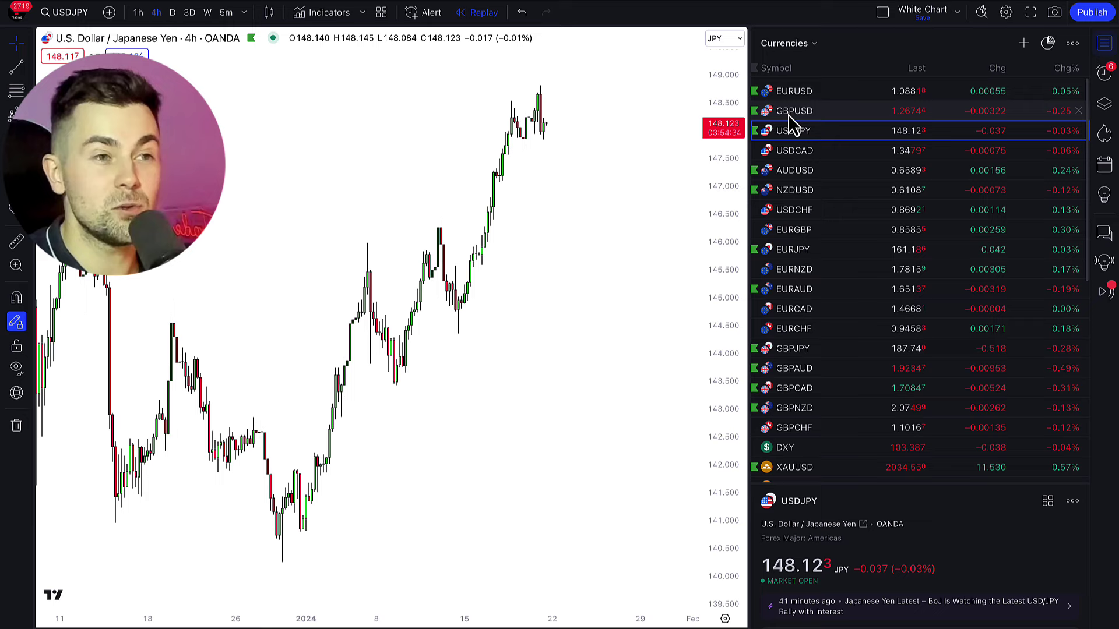
View the GBP/USD 4-hour chart and switch to the EUR/USD 4-hour chart, framing its recent January candles.
left_click(788, 113)
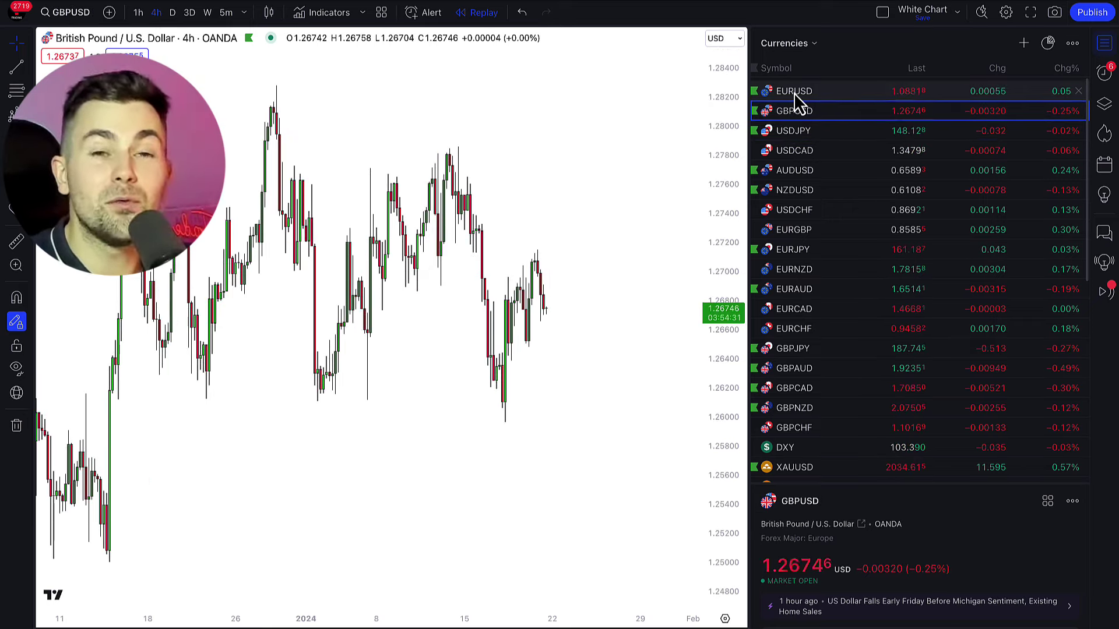
left_click(794, 92)
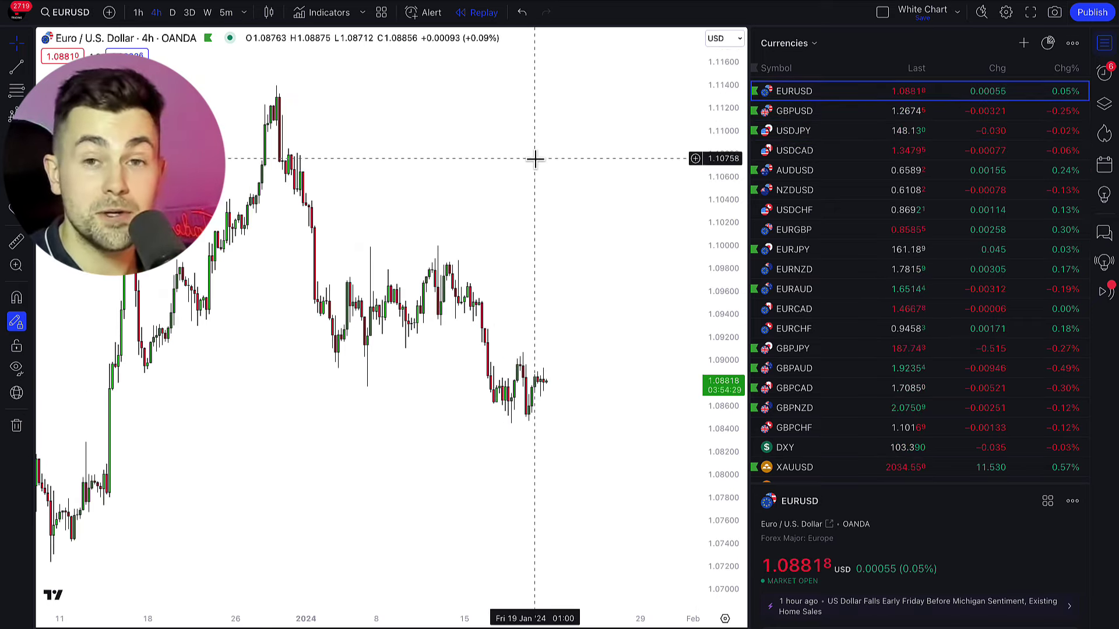
scroll(507, 314, "up", 3)
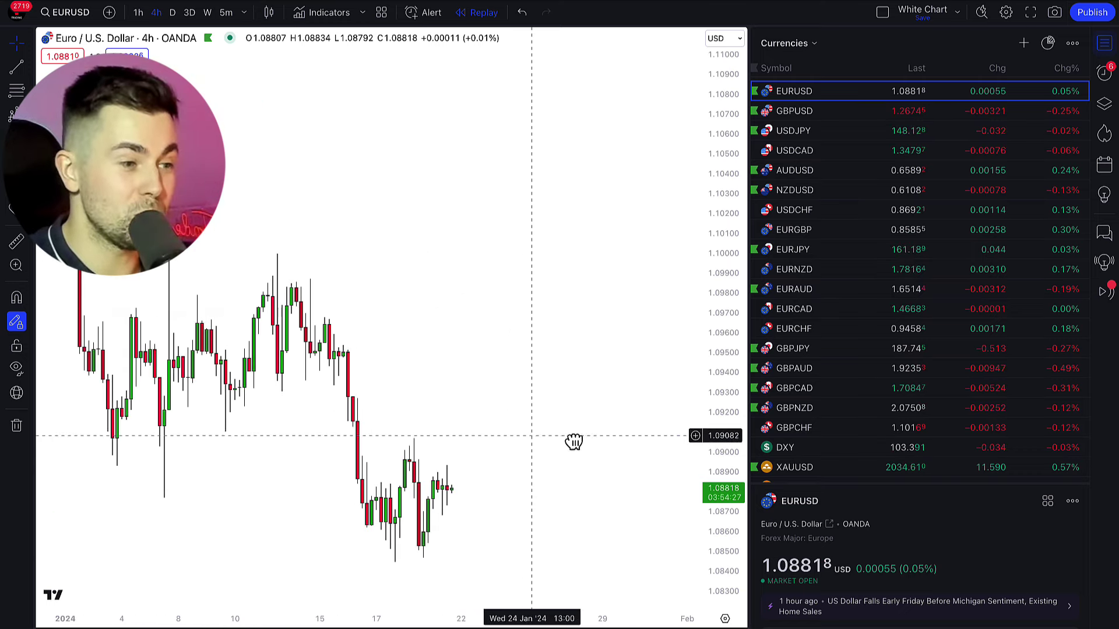
left_click_drag(572, 441, 553, 222)
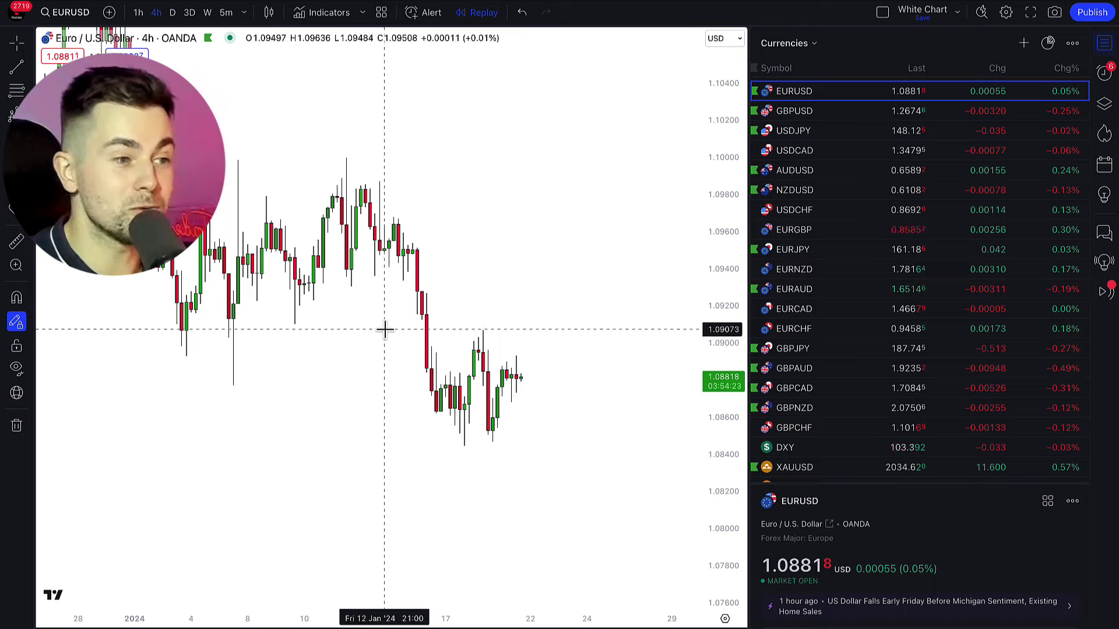
Mark the EUR/USD range with a resistance zone at 1.08970 to 1.09073 and a support zone at 1.08448 to 1.08526.
left_click_drag(384, 329, 657, 350)
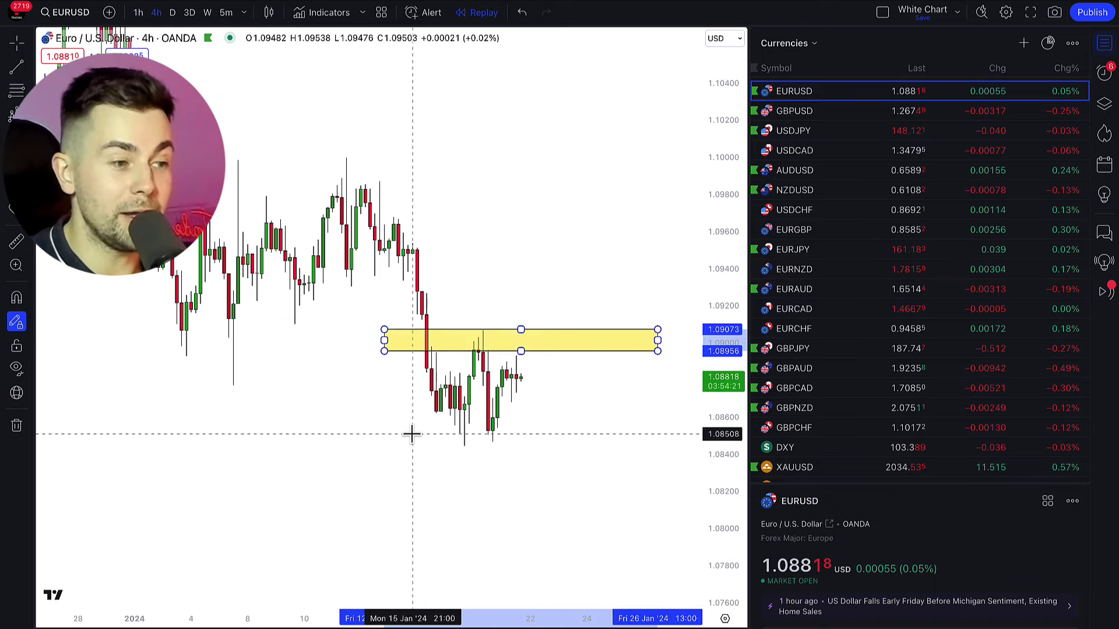
left_click_drag(404, 431, 648, 445)
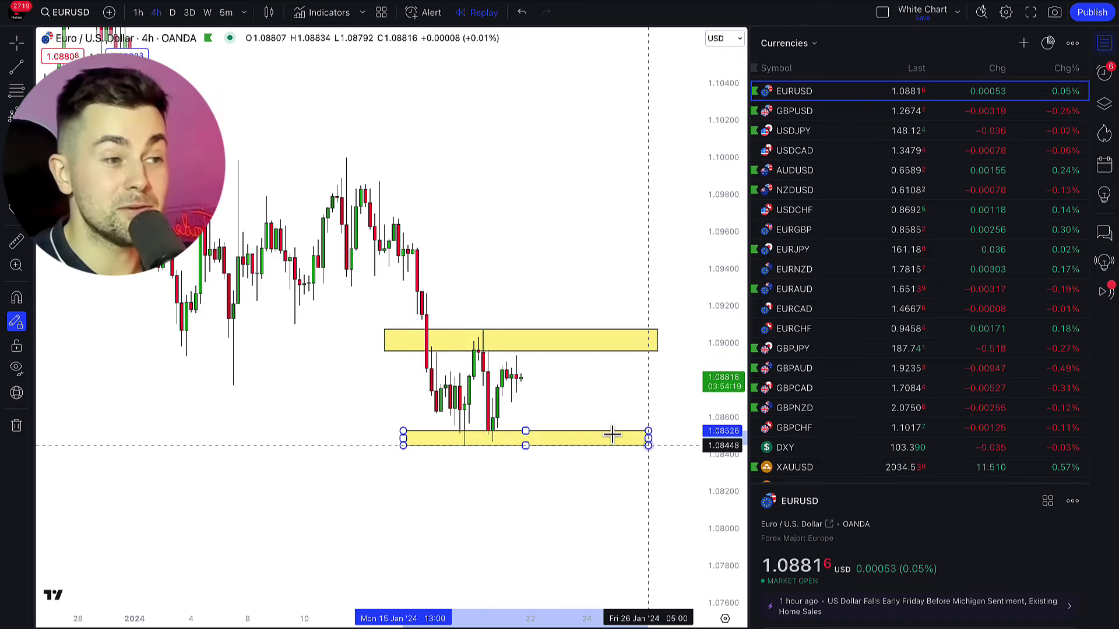
left_click(520, 345)
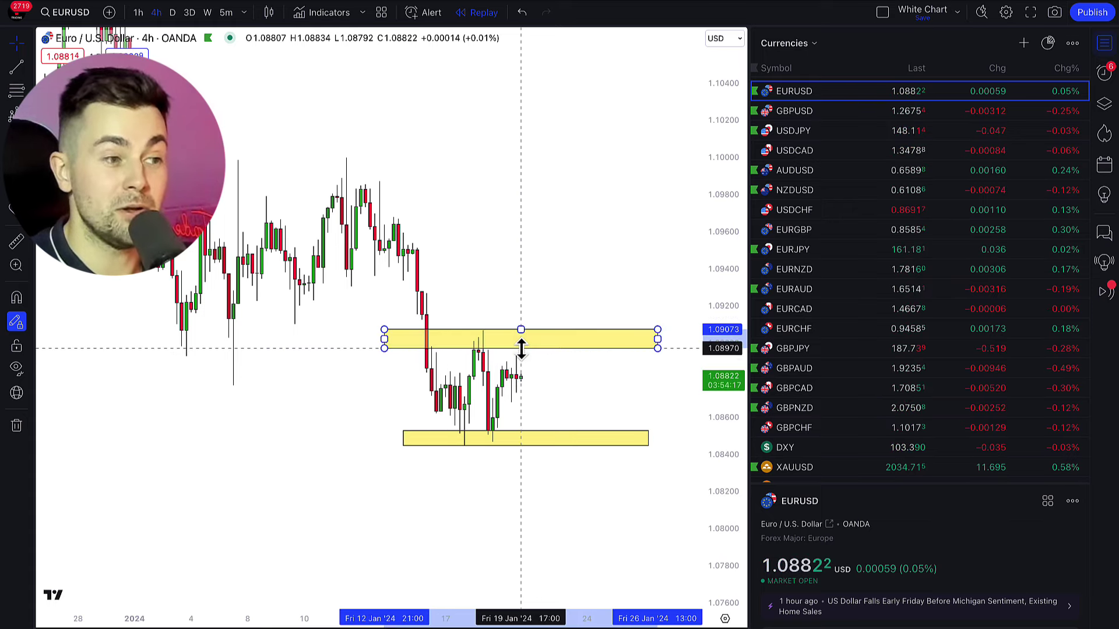
left_click(569, 370)
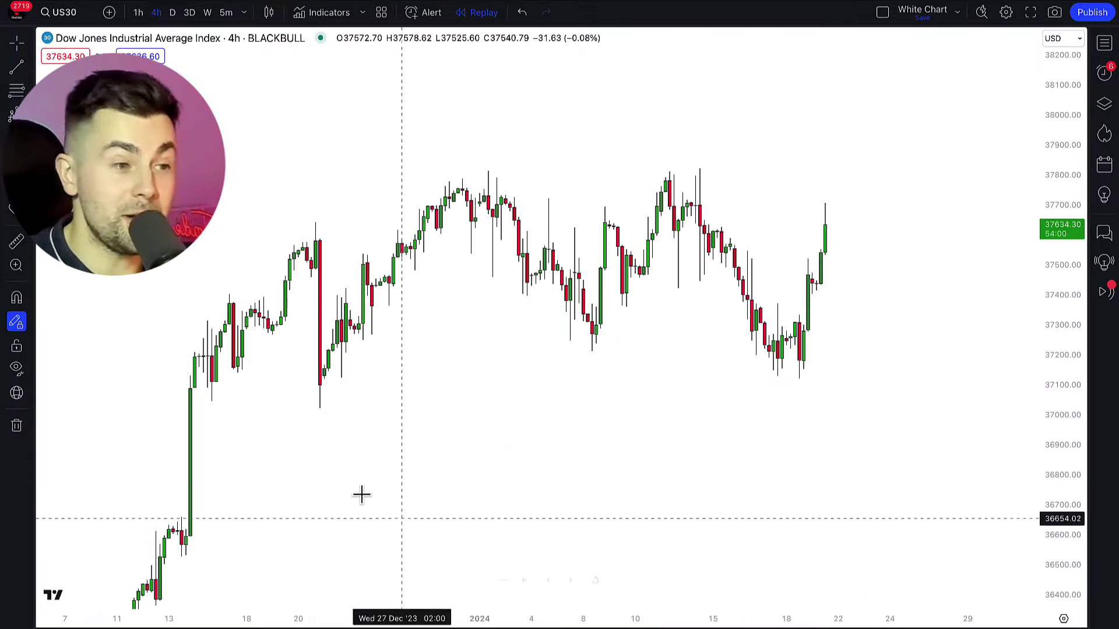
Mark the US30 4-hour range with a support zone at 37021.29 to 37137.84 and a resistance zone across the highs near 37800.
mouse_move(169, 374)
left_mouse_down()
mouse_move(876, 395)
mouse_move(994, 408)
left_mouse_up()
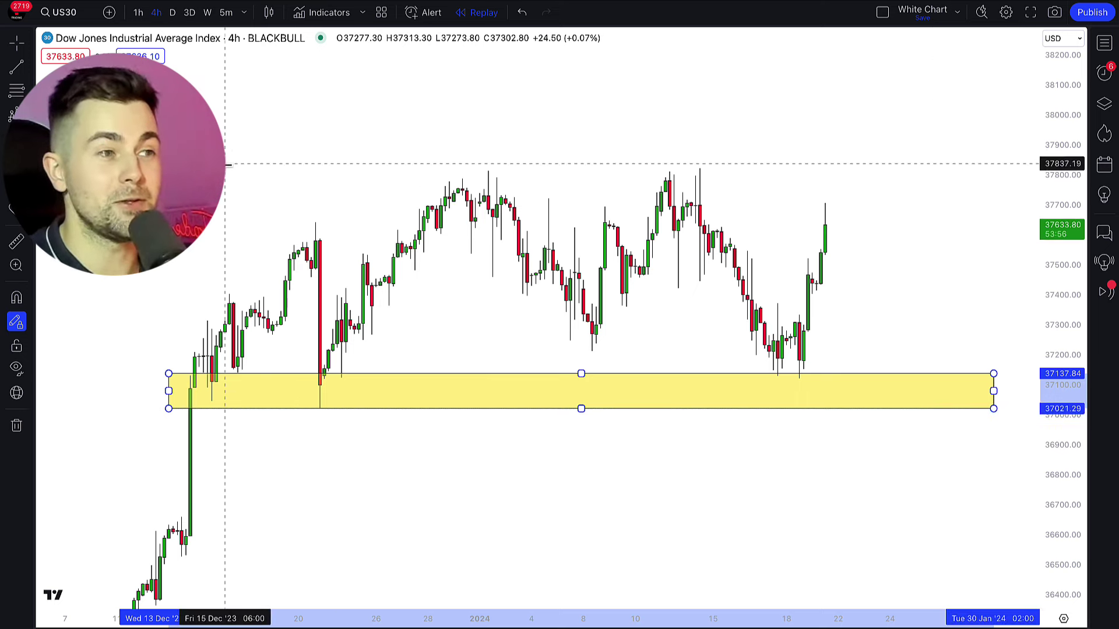
mouse_move(216, 166)
left_mouse_down()
mouse_move(1037, 195)
mouse_move(969, 184)
mouse_move(994, 186)
left_mouse_up()
left_click(903, 221)
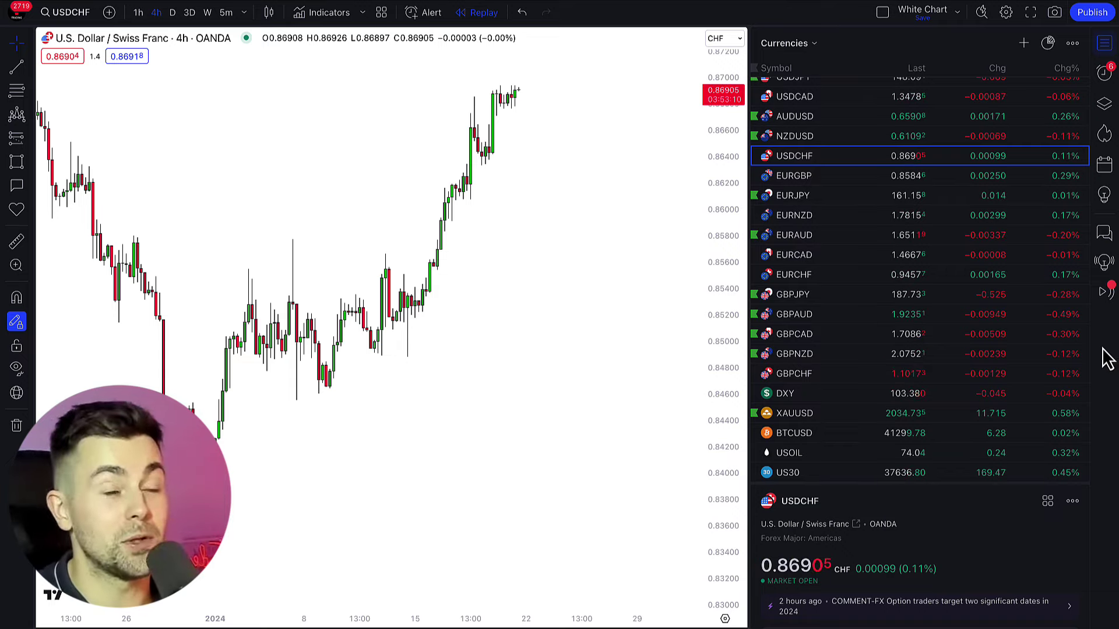
Open the EUR/GBP chart from the Currencies watchlist.
left_click(821, 174)
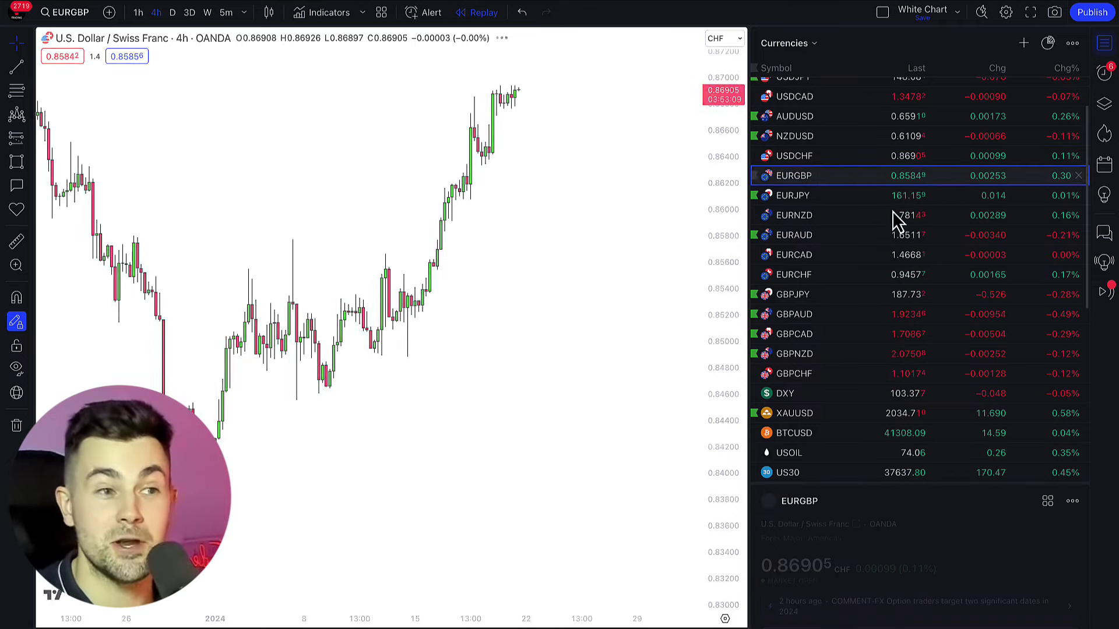